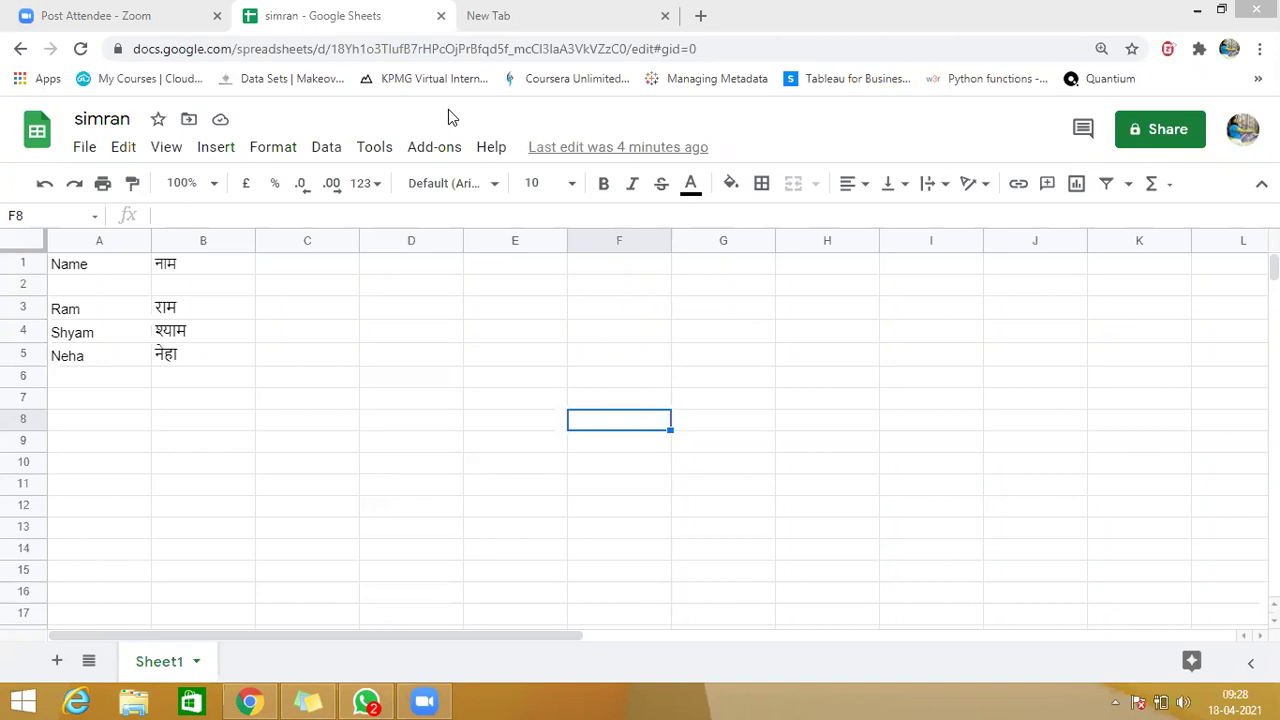
- Leave the open spreadsheet and go to the Google Sheets home page by way of the Google apps list
left_click(22, 50)
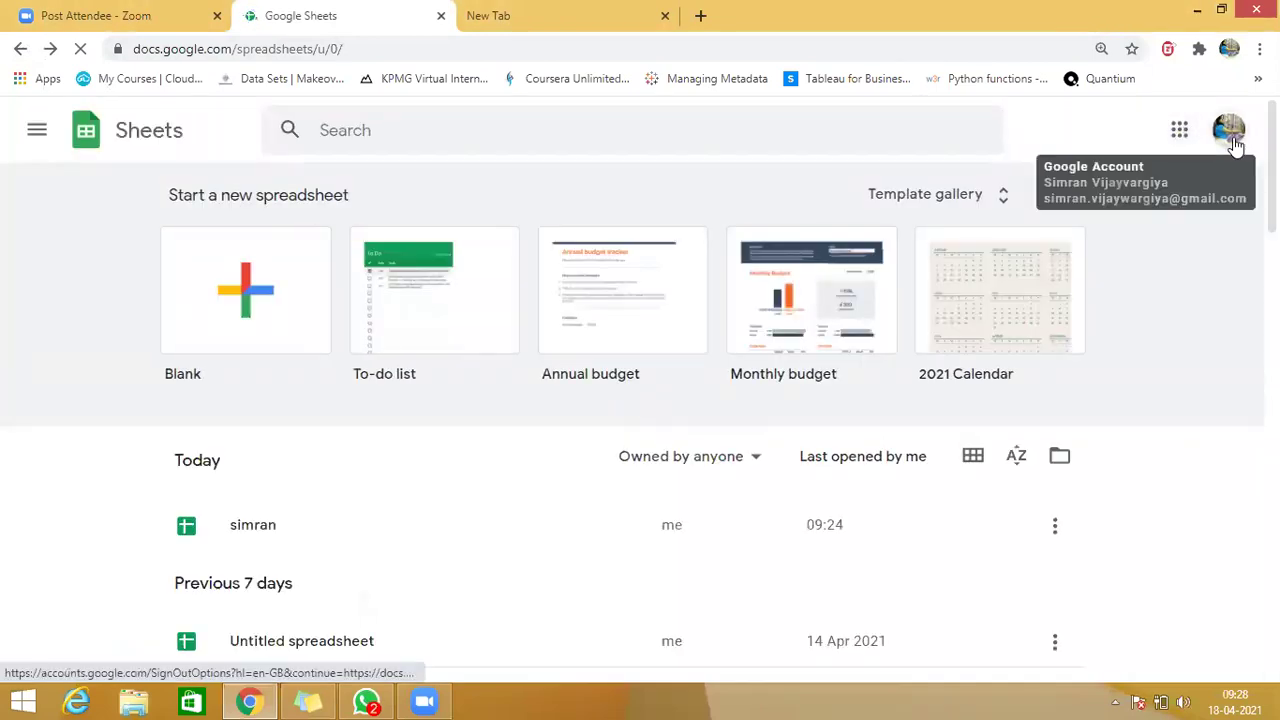
left_click(1180, 134)
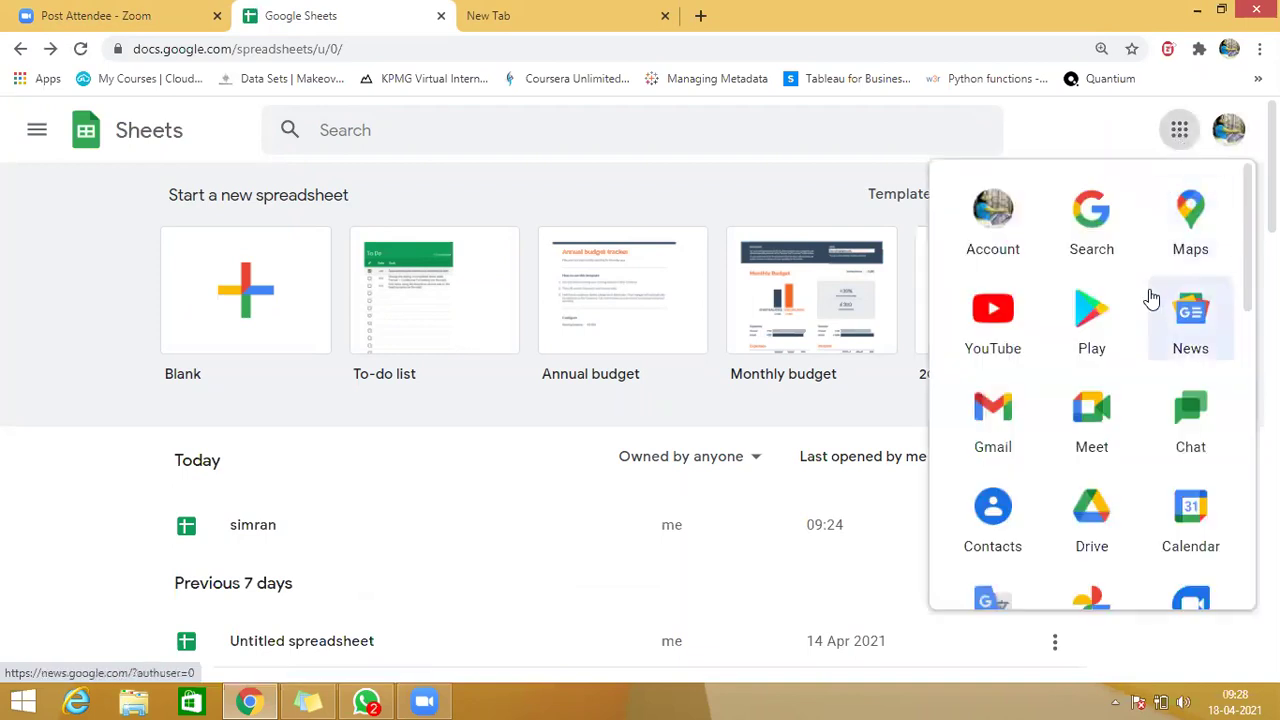
scroll(1150, 298, "down", 1)
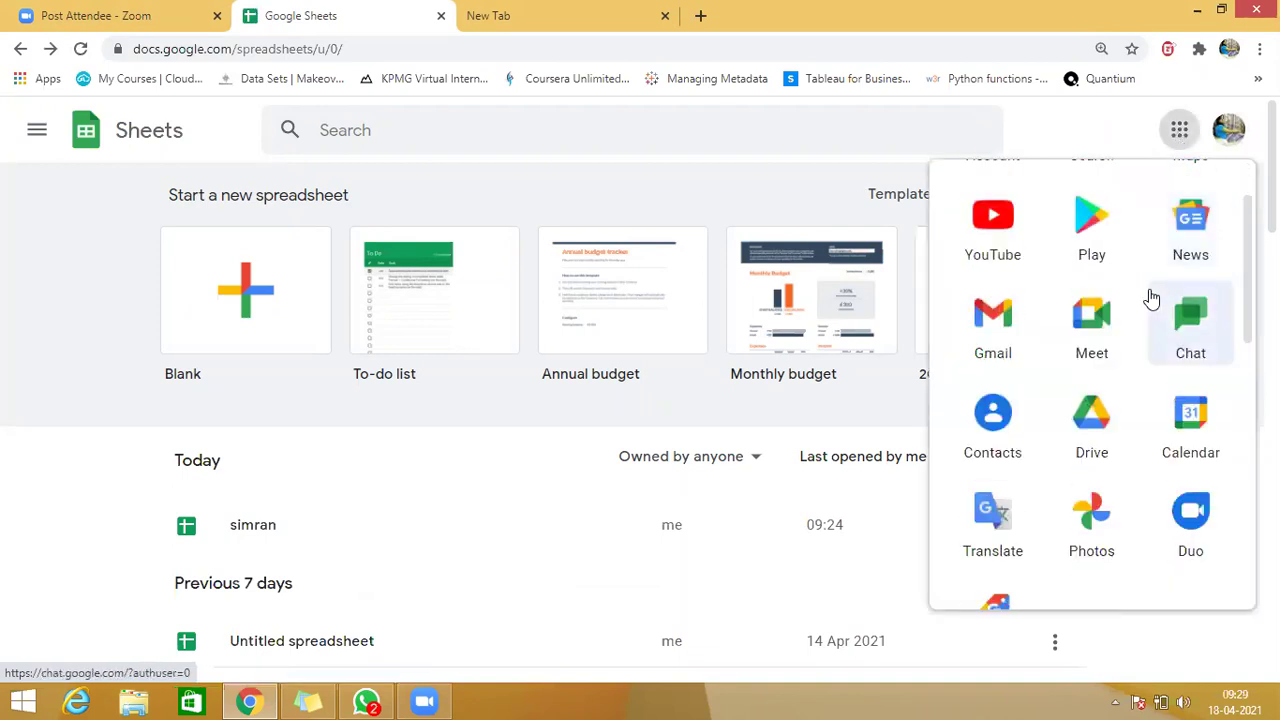
scroll(1180, 371, "down", 1)
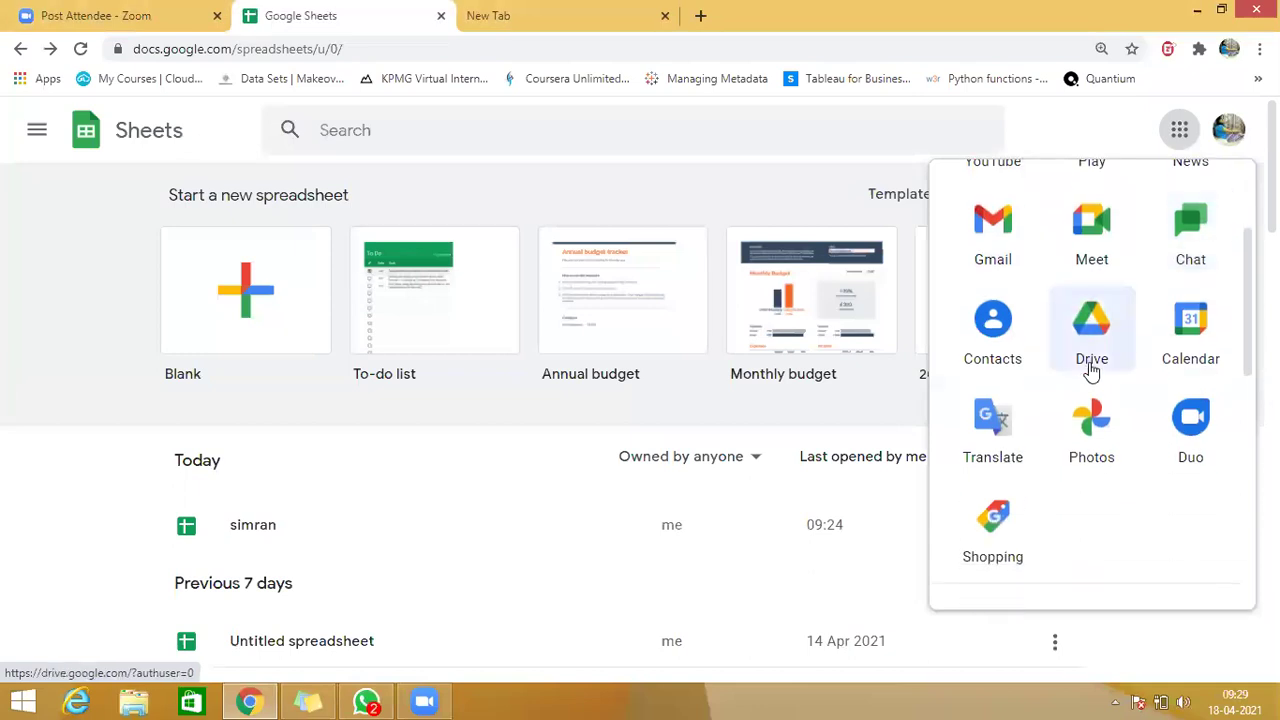
scroll(1183, 433, "down", 1)
scroll(1183, 430, "down", 3)
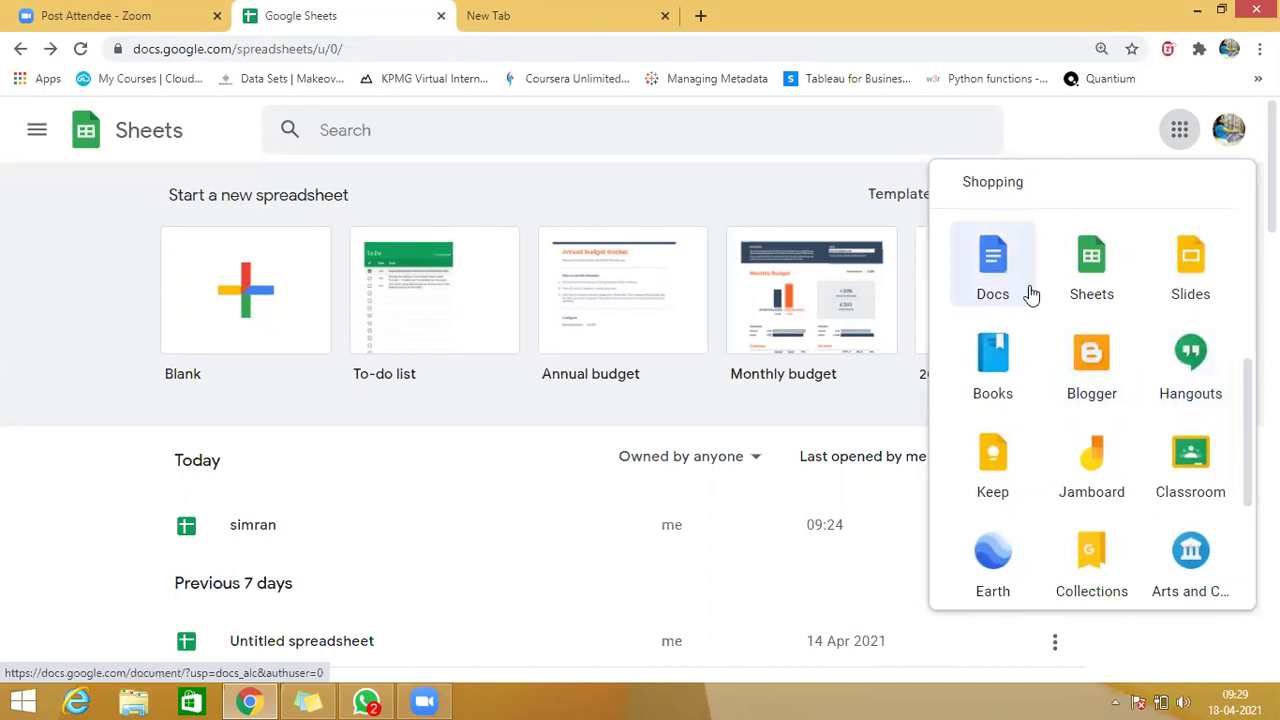
left_click(1106, 280)
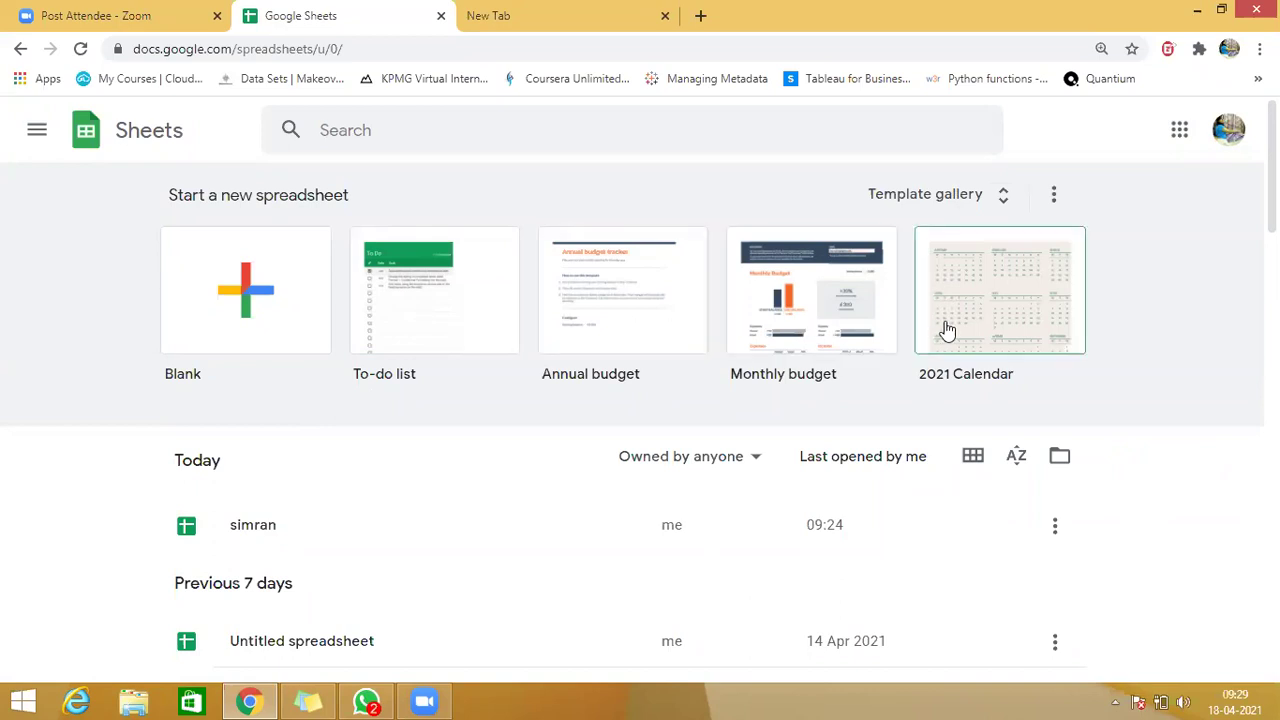
- Create a blank spreadsheet and name it spreadsheet1
left_click(259, 310)
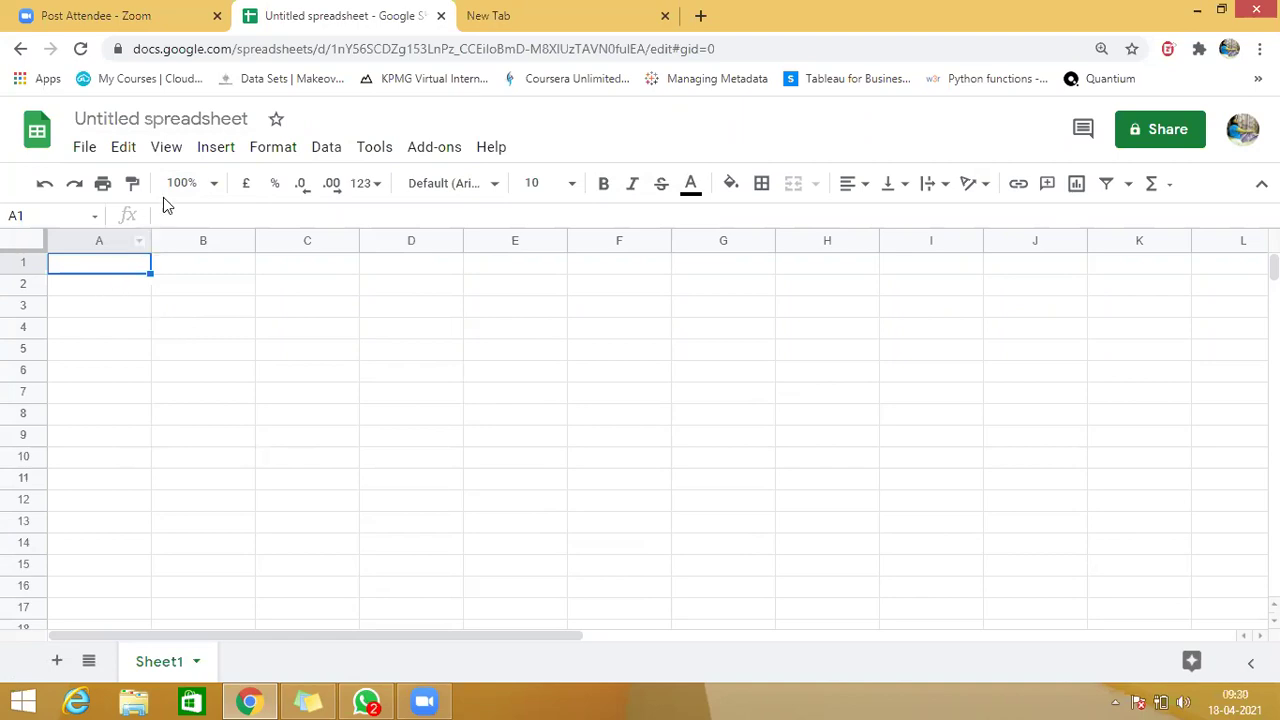
left_click(225, 119)
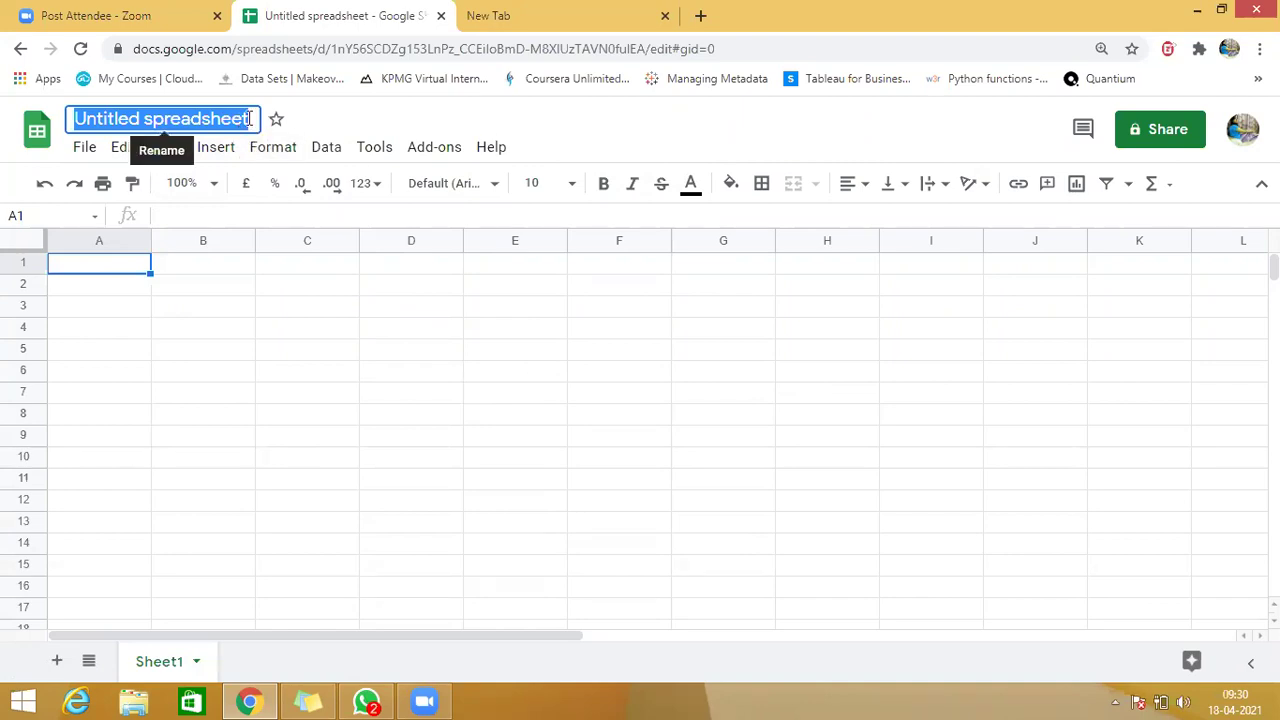
key("BackSpace")
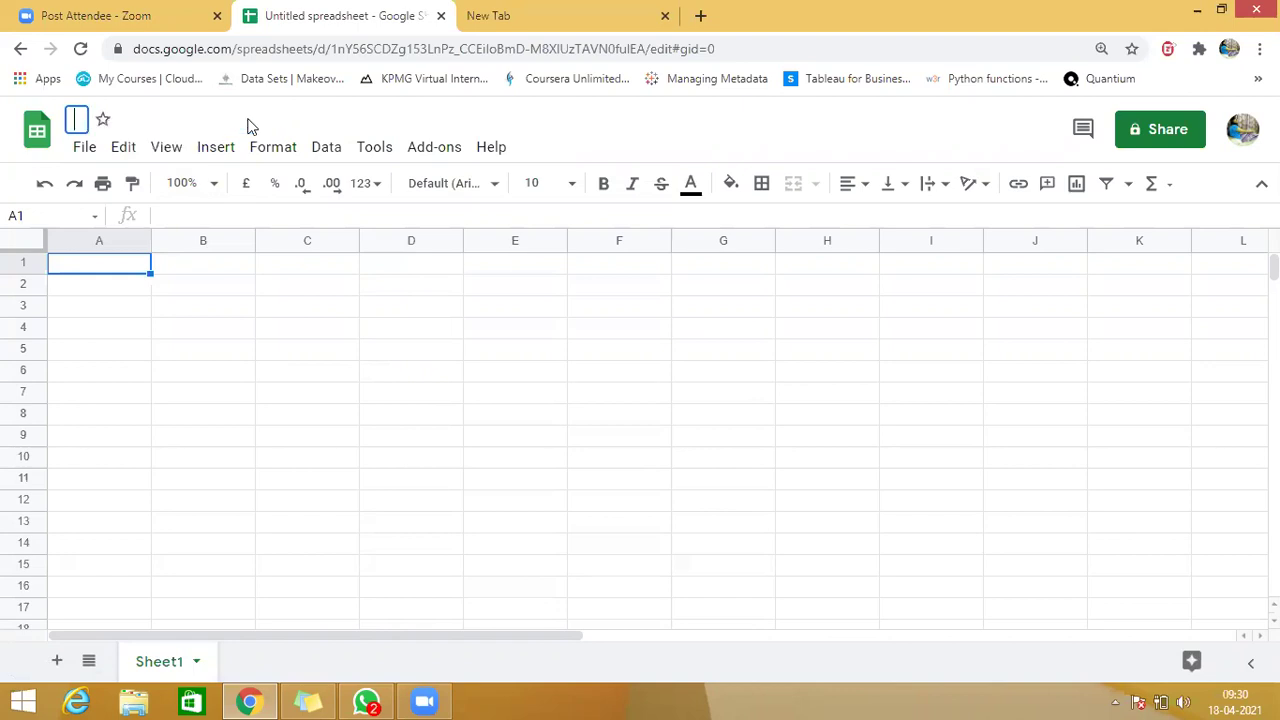
type("spreadsheet1")
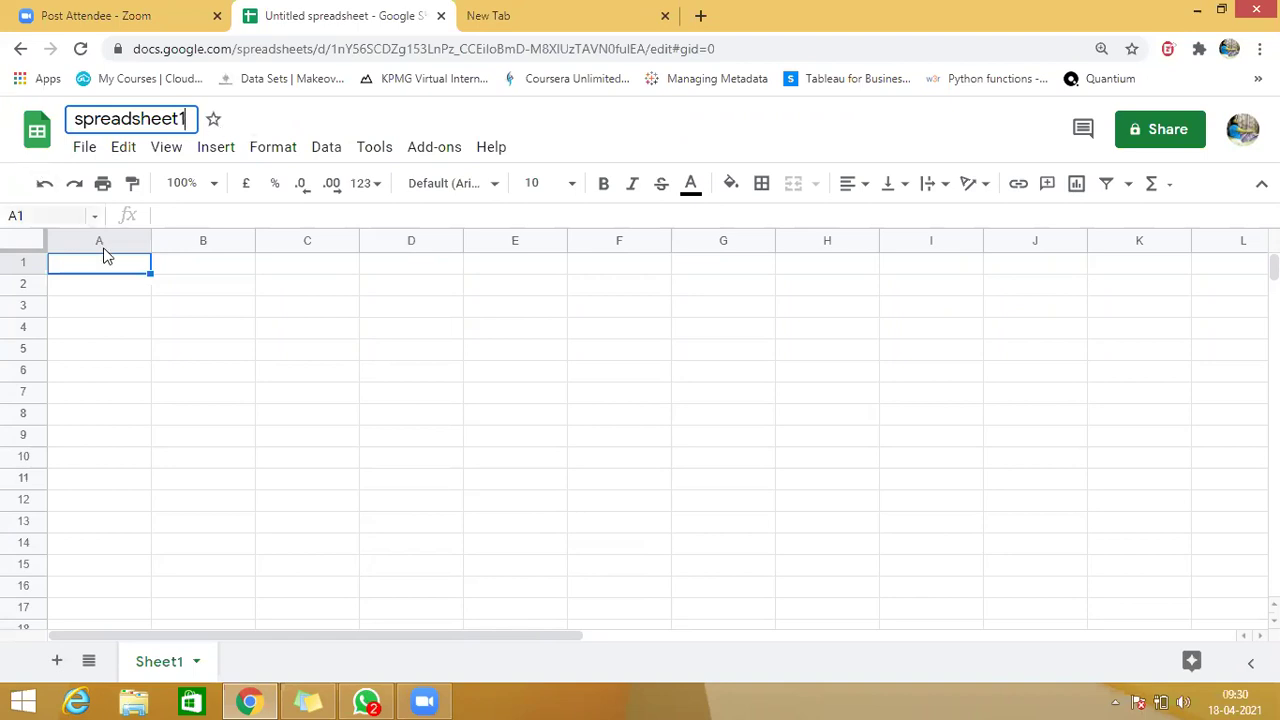
- Enter the heading "name" in cell A1
left_click(116, 274)
type("name")
key("Return")
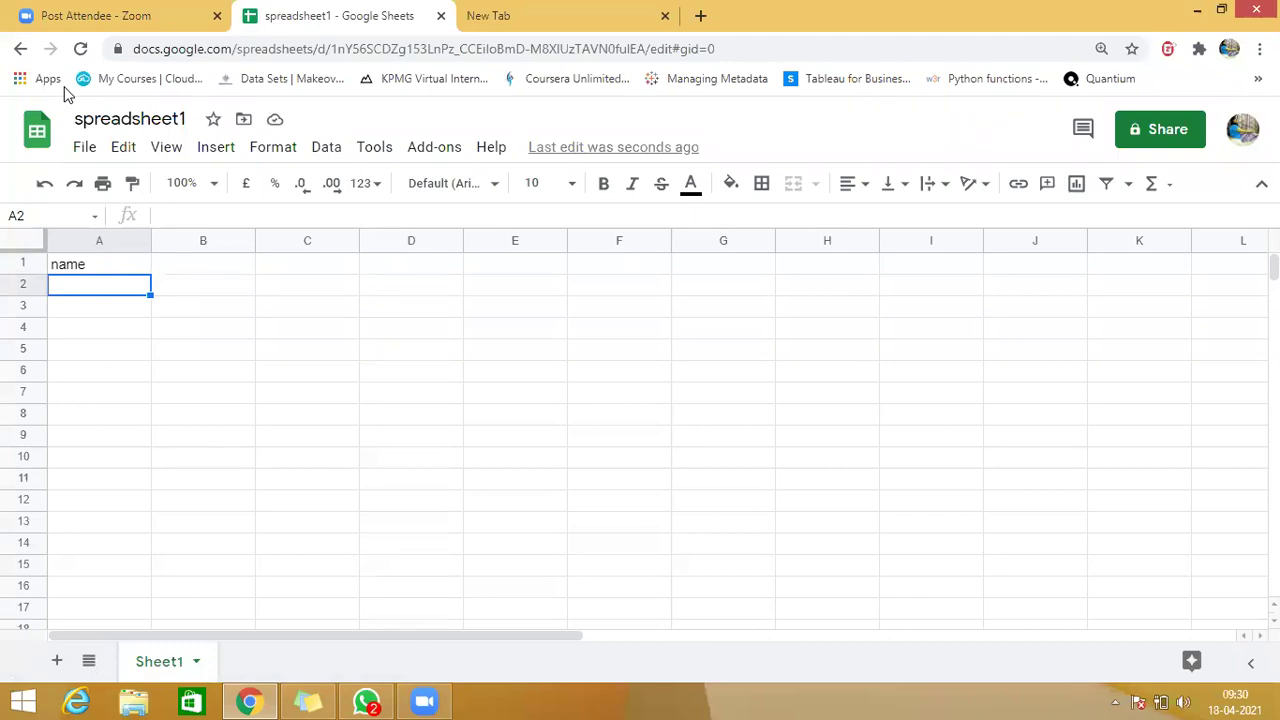
- Close the spreadsheet, return to the Google Sheets home page and reopen spreadsheet1 from today's files
left_click(441, 16)
left_click(1203, 126)
scroll(1141, 380, "down", 3)
scroll(1141, 380, "down", 2)
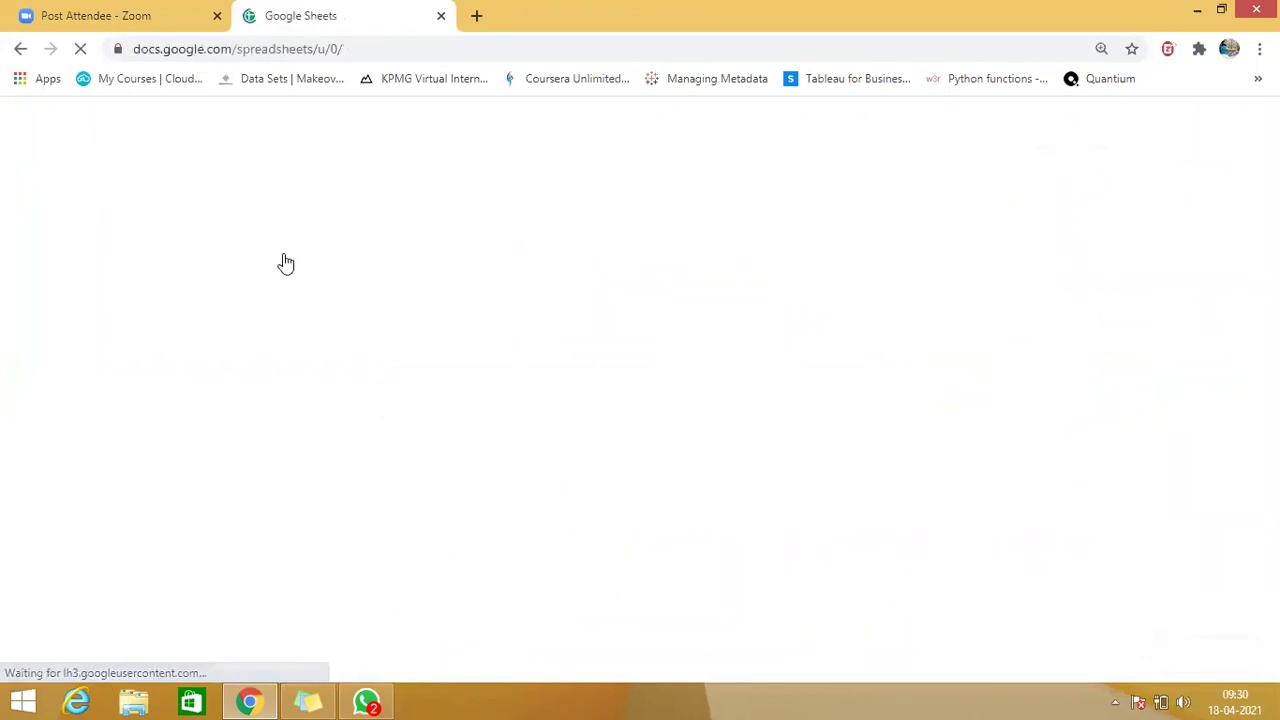
scroll(280, 434, "down", 2)
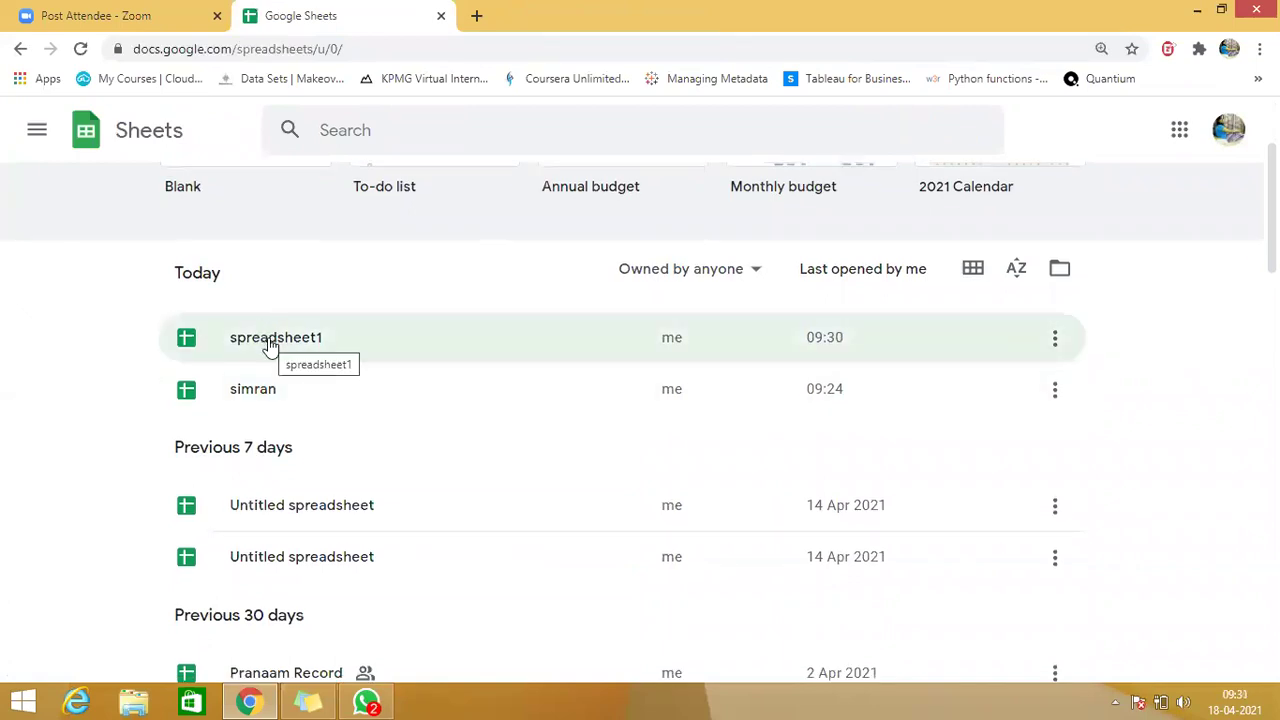
left_click(268, 343)
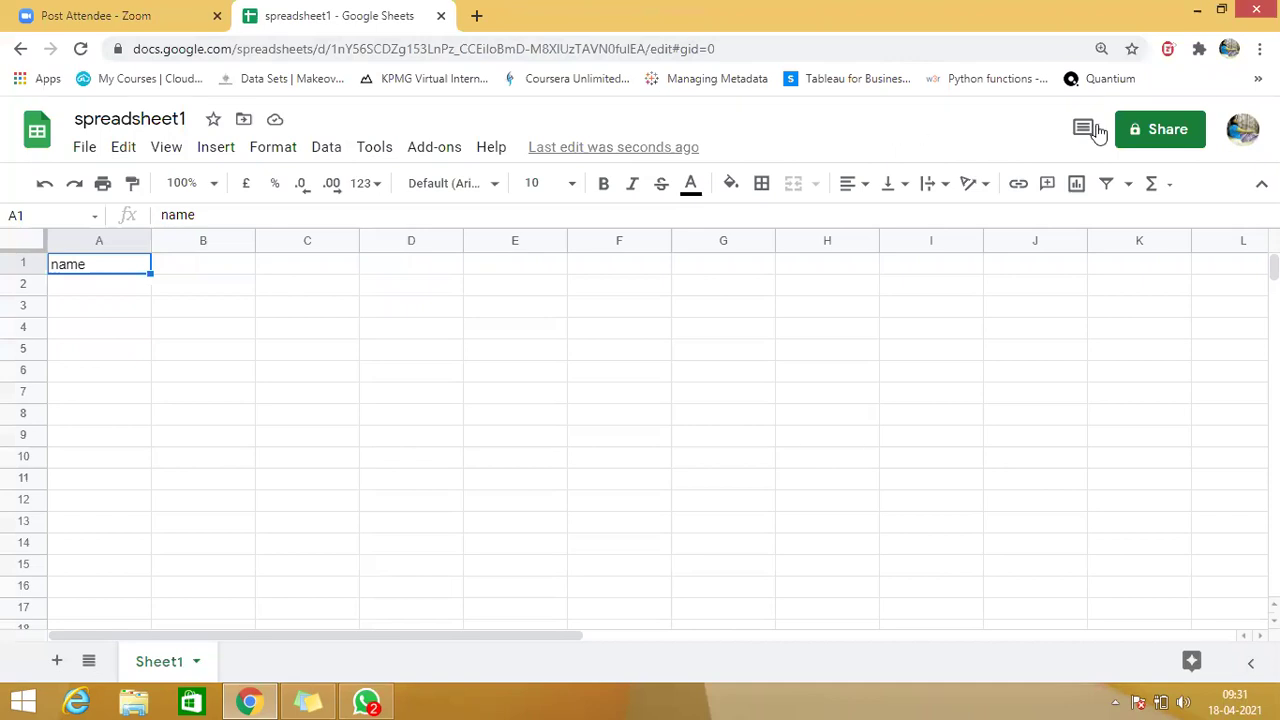
- Start sharing spreadsheet1 and add the suggested contact's e-mail address as a recipient
left_click(1147, 131)
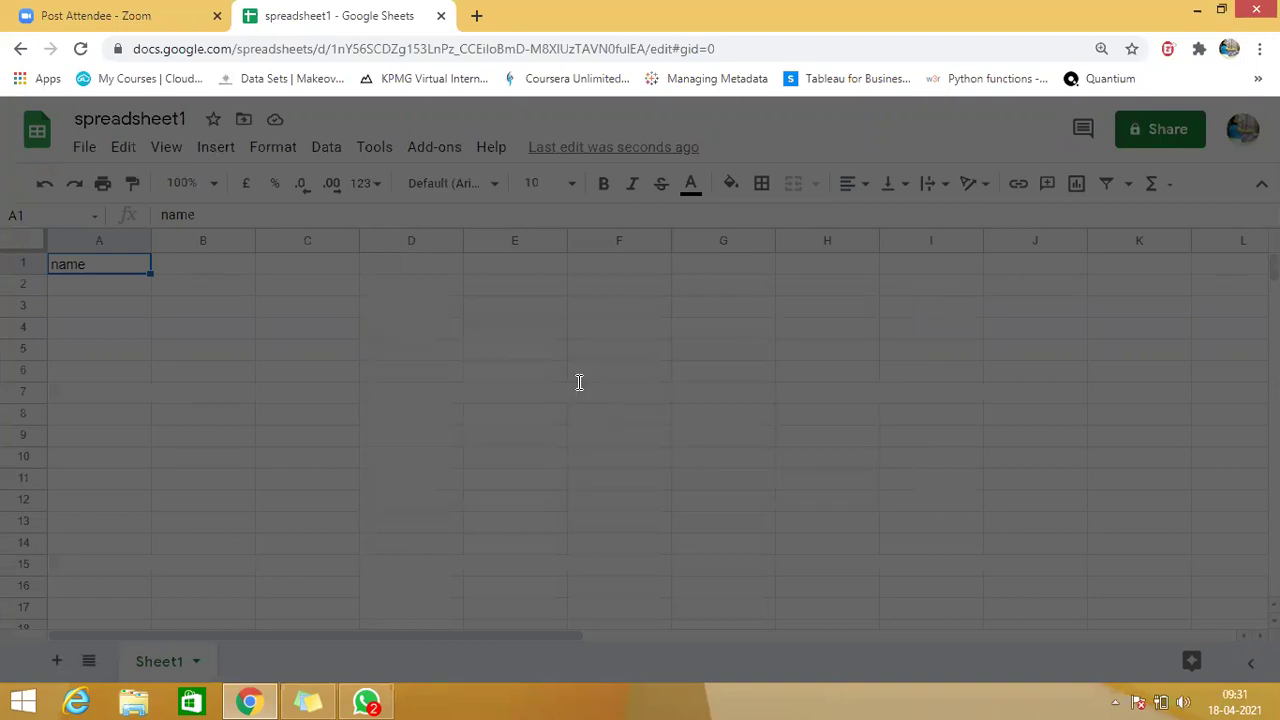
left_click(500, 295)
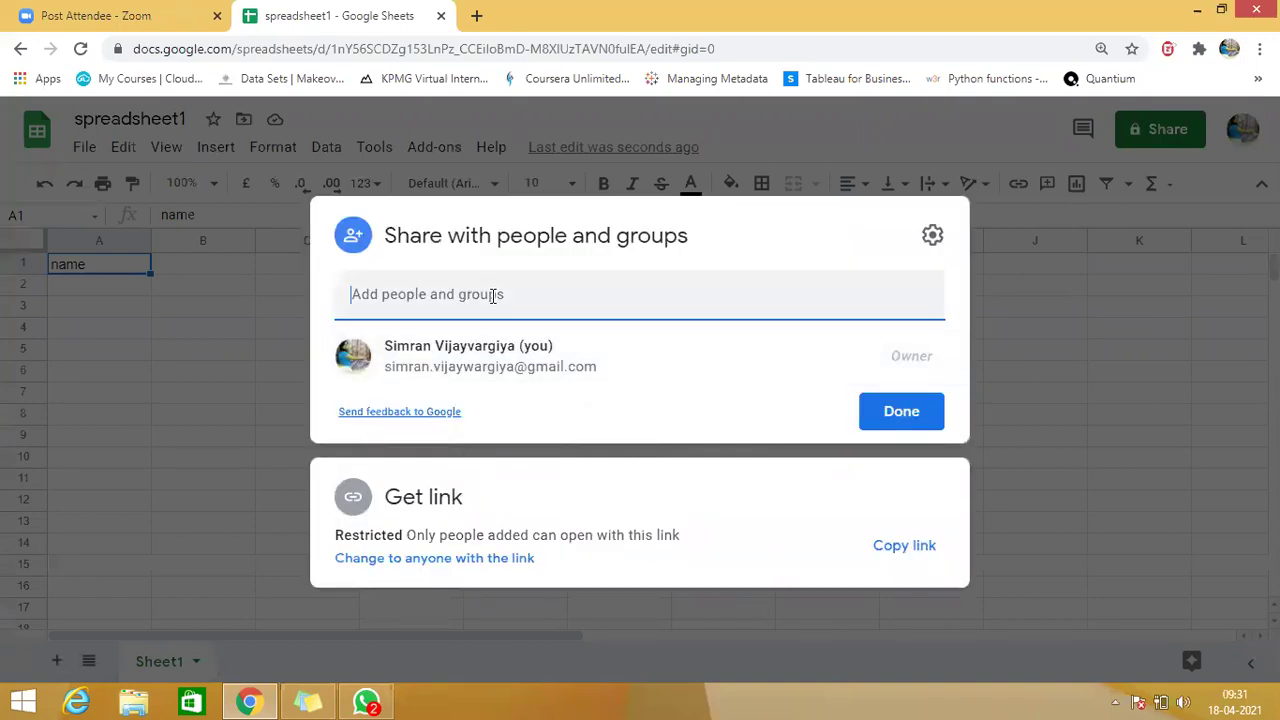
left_click(430, 294)
left_click(431, 295)
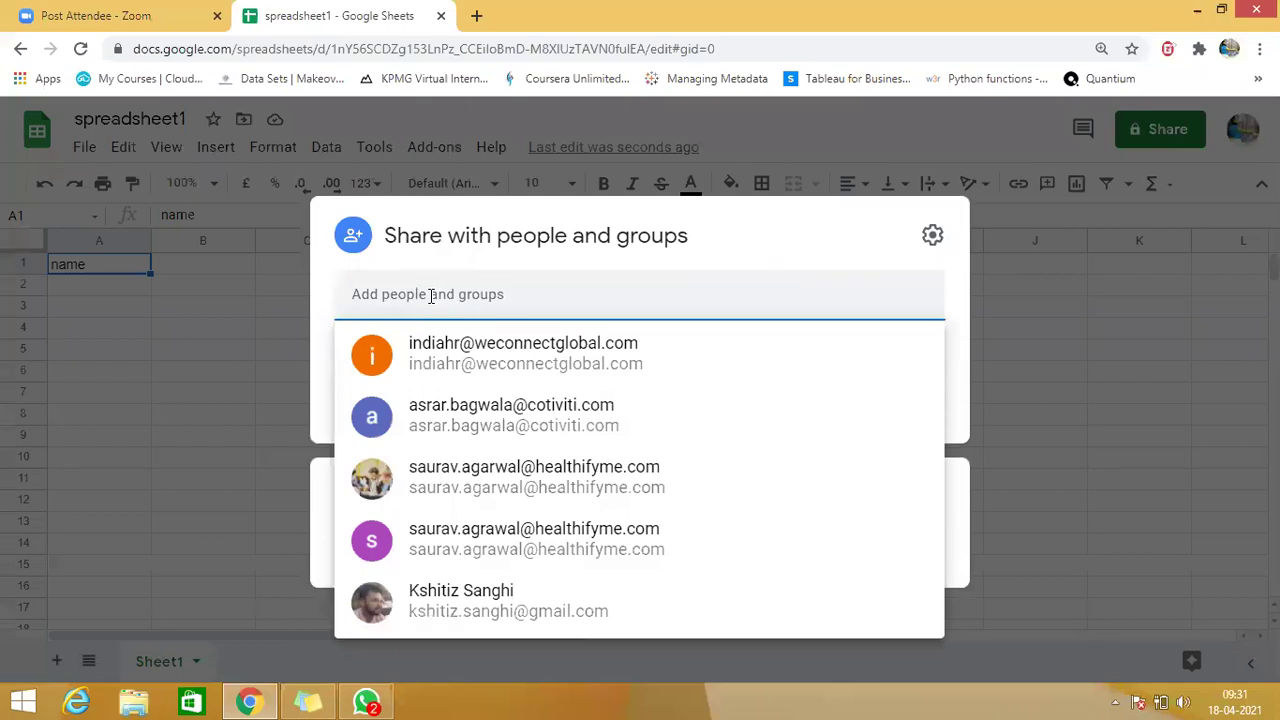
key("ctrl+v")
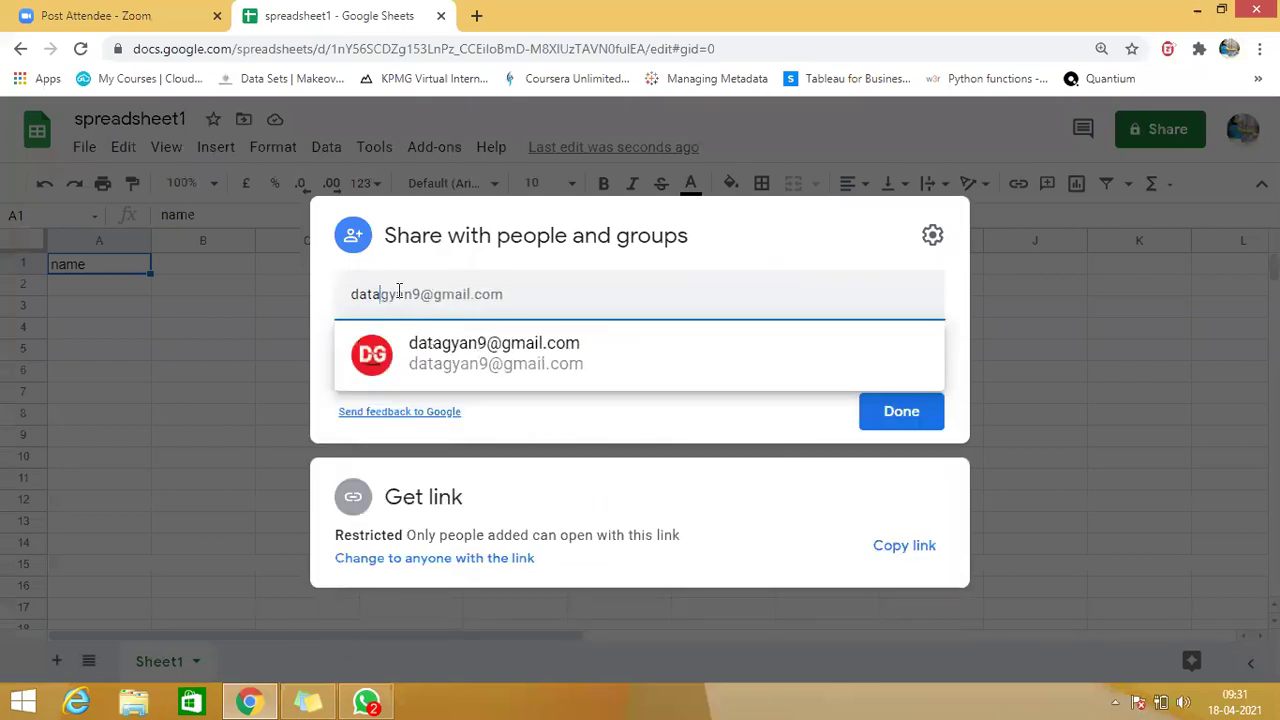
left_click(438, 355)
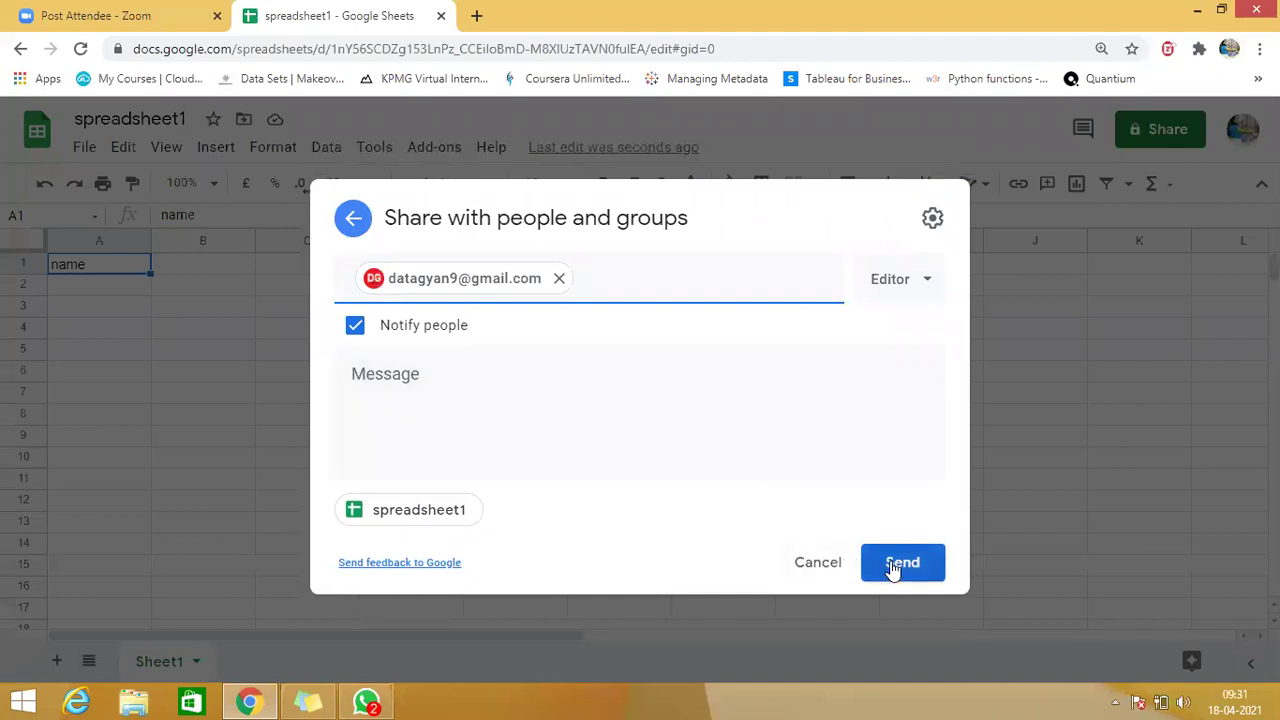
- Try the Viewer and Commenter roles for the added recipient
left_click(928, 281)
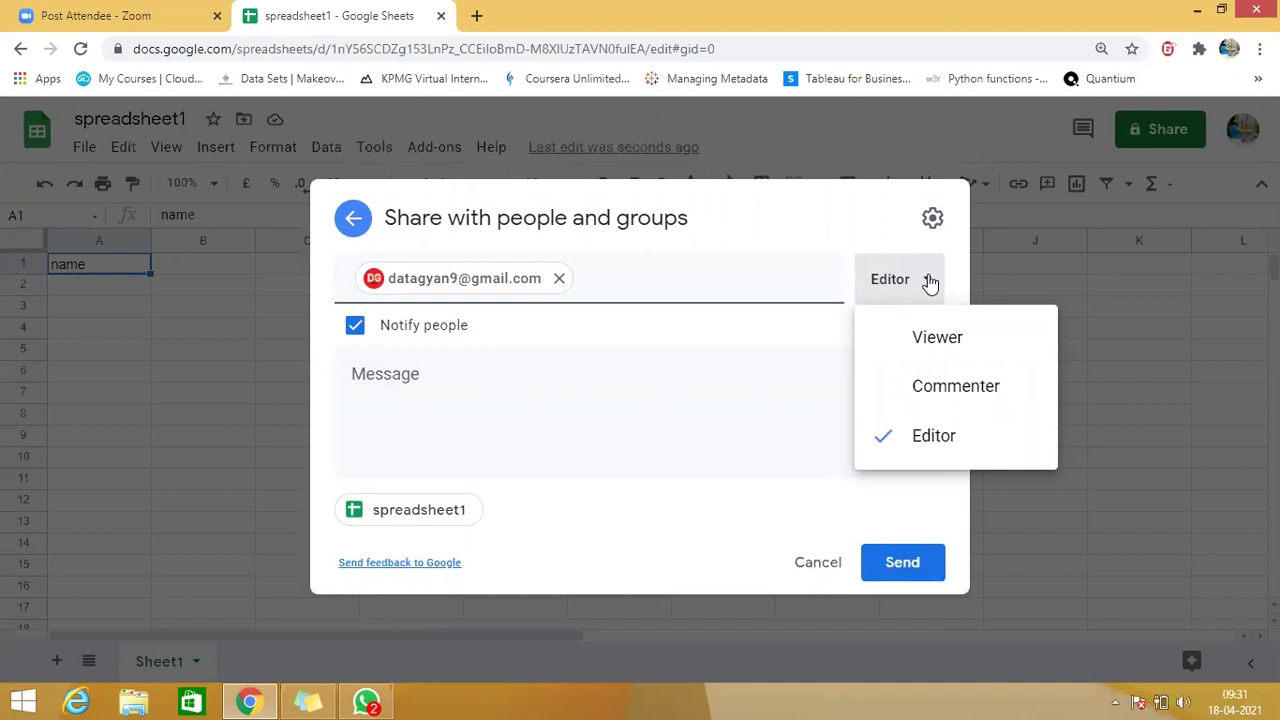
left_click(897, 348)
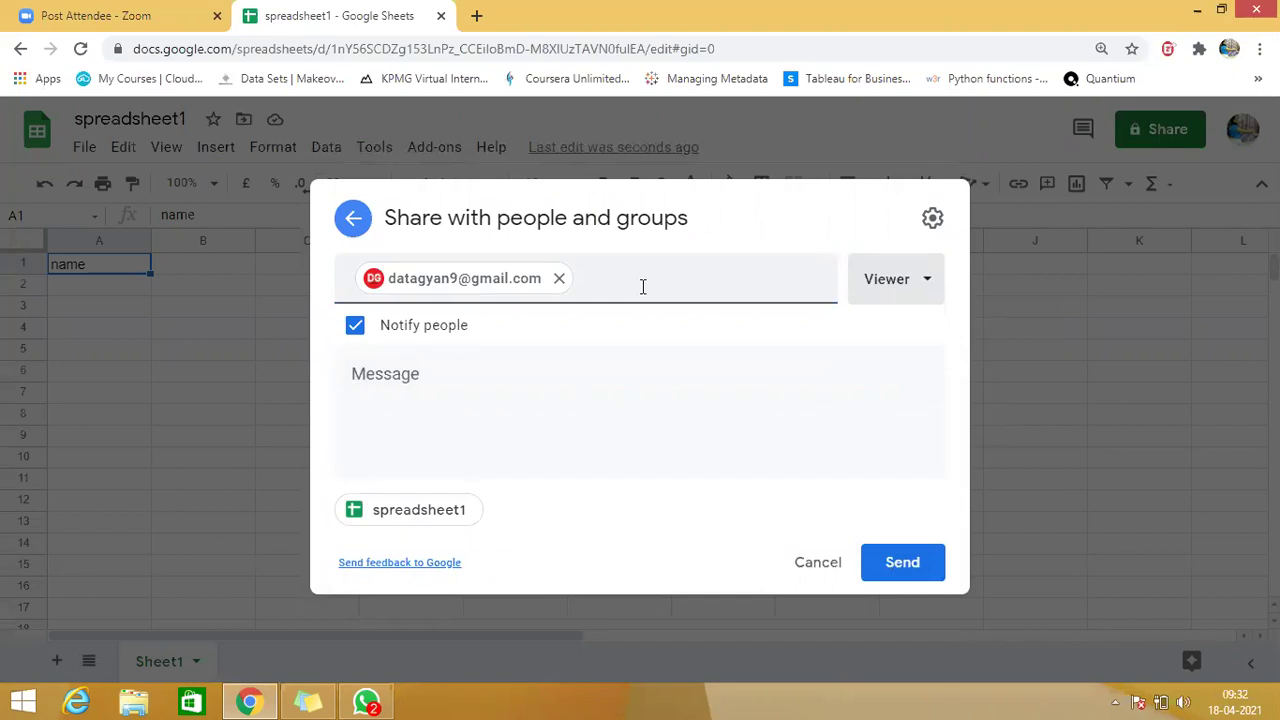
left_click(901, 295)
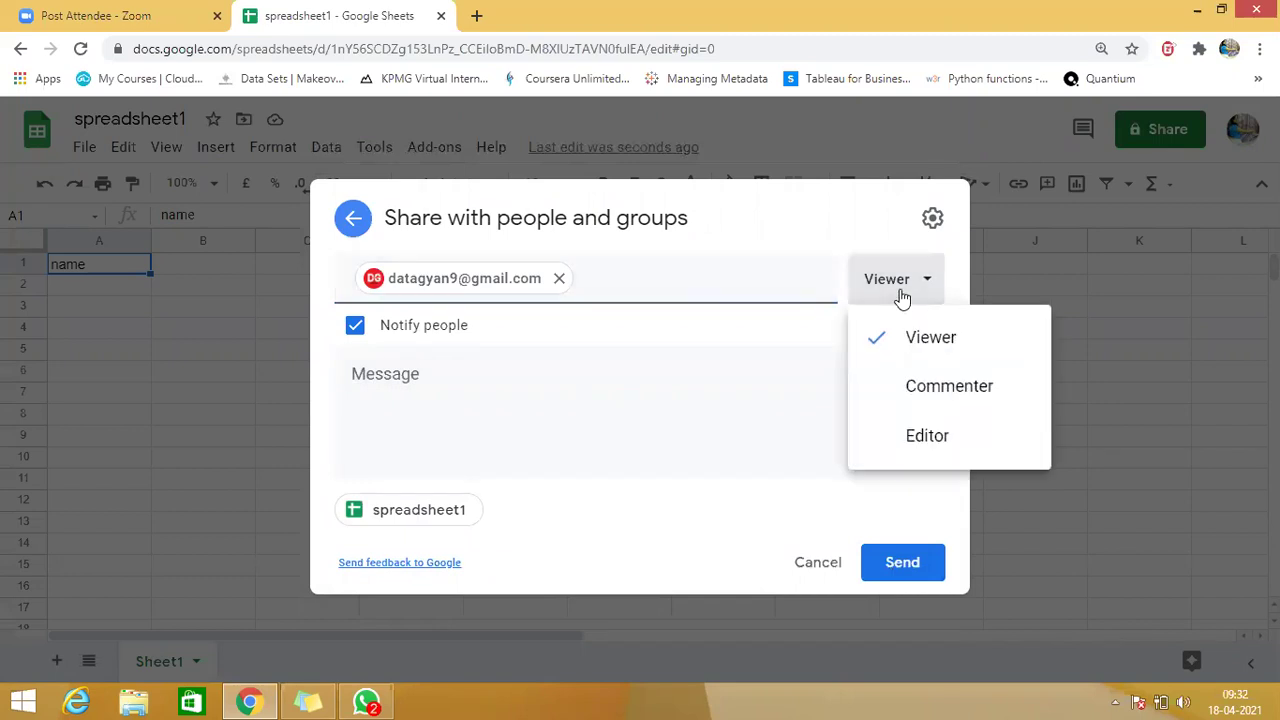
left_click(920, 395)
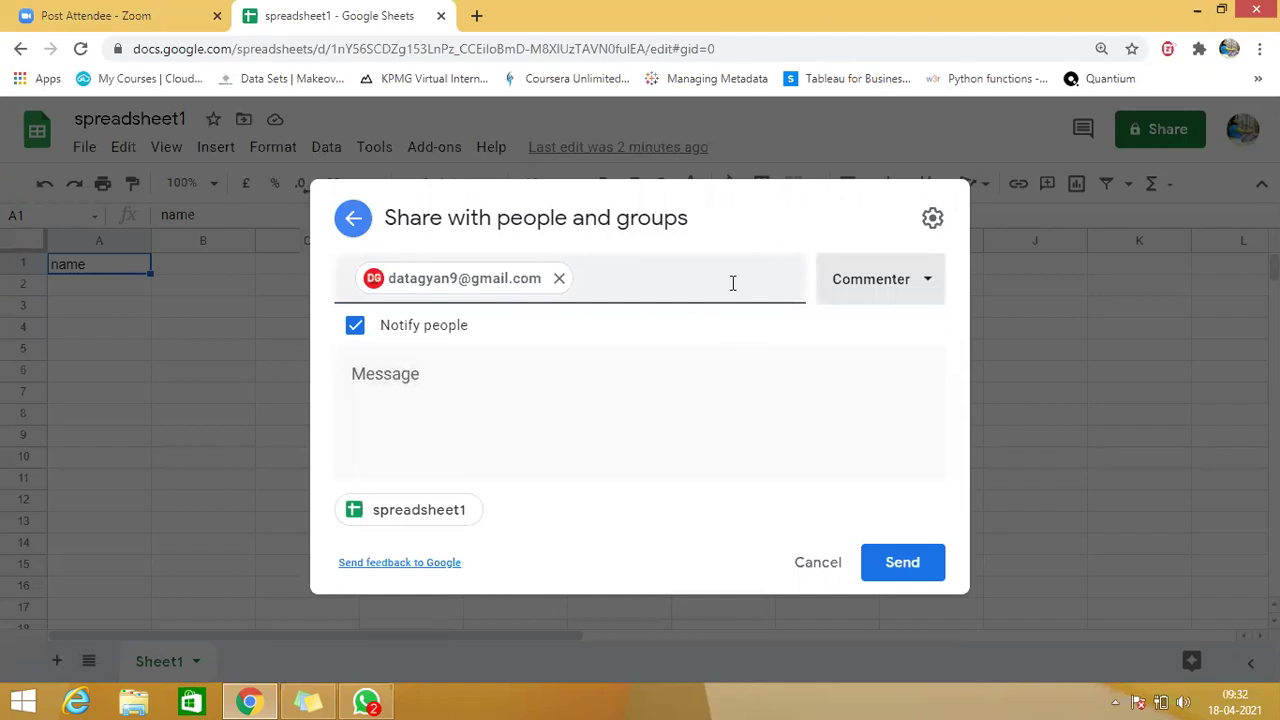
- Give the recipient the Editor role and send the sharing invitation
left_click(851, 290)
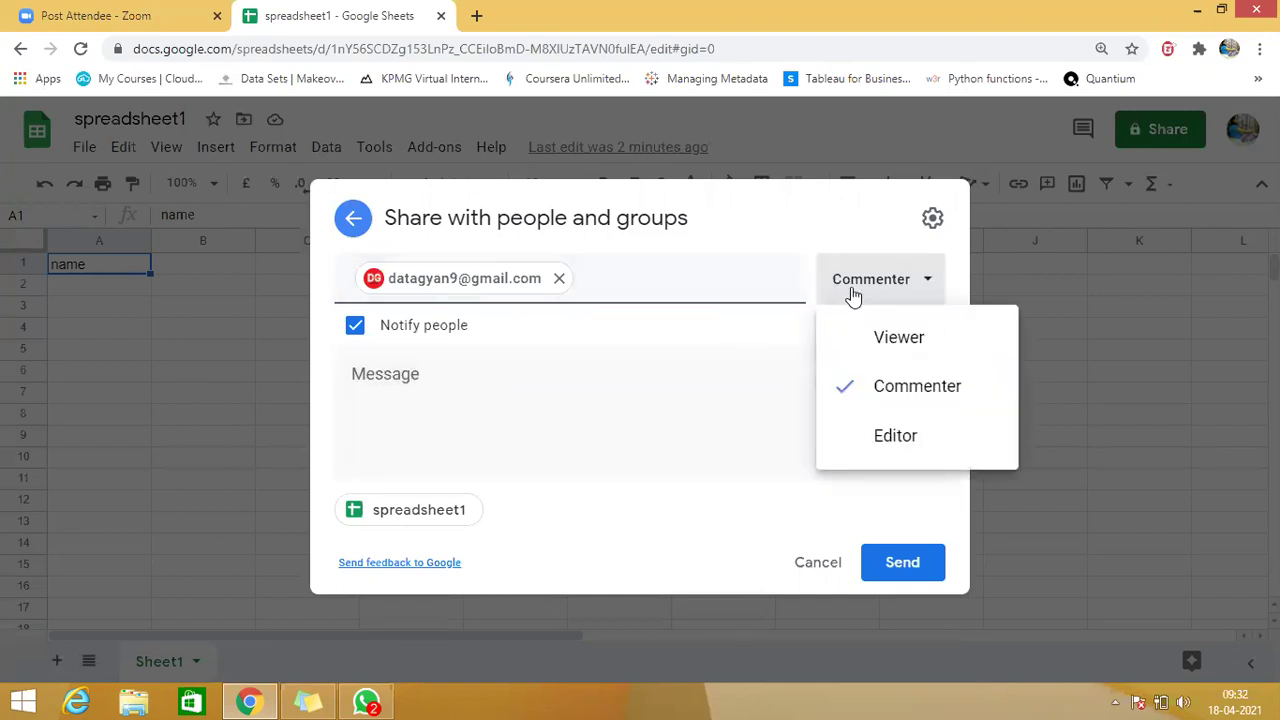
left_click(867, 450)
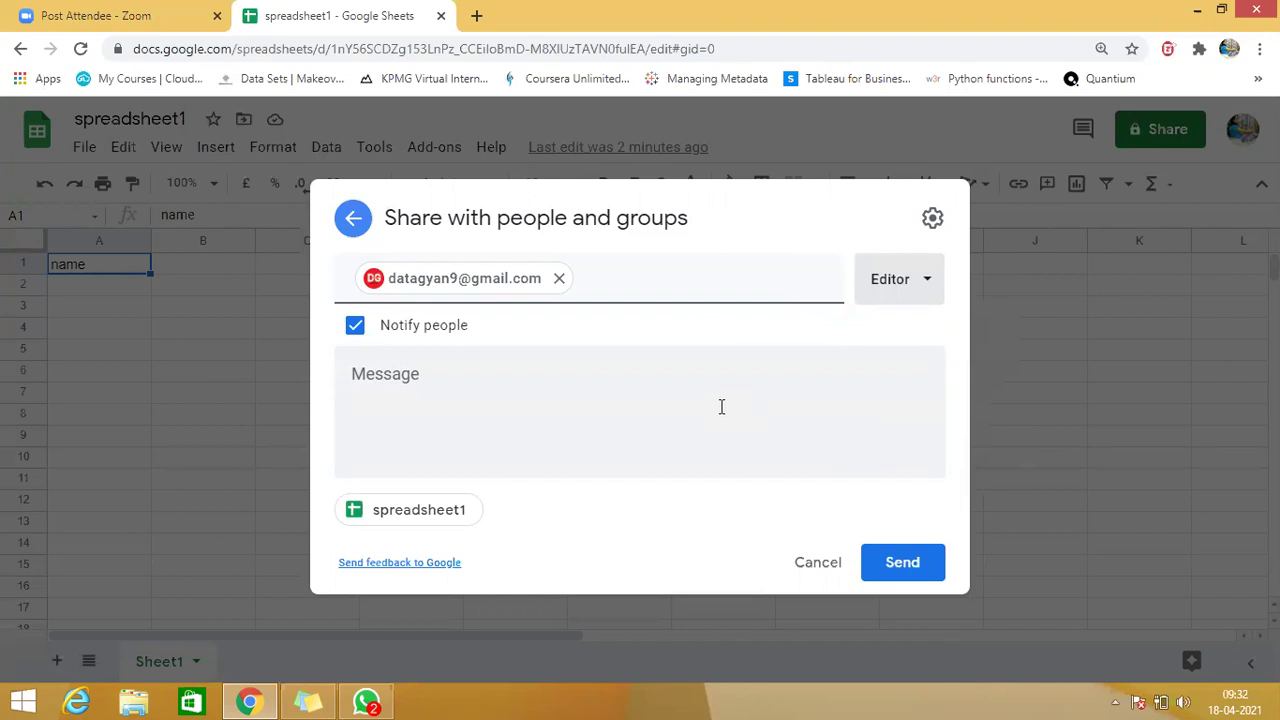
left_click(905, 565)
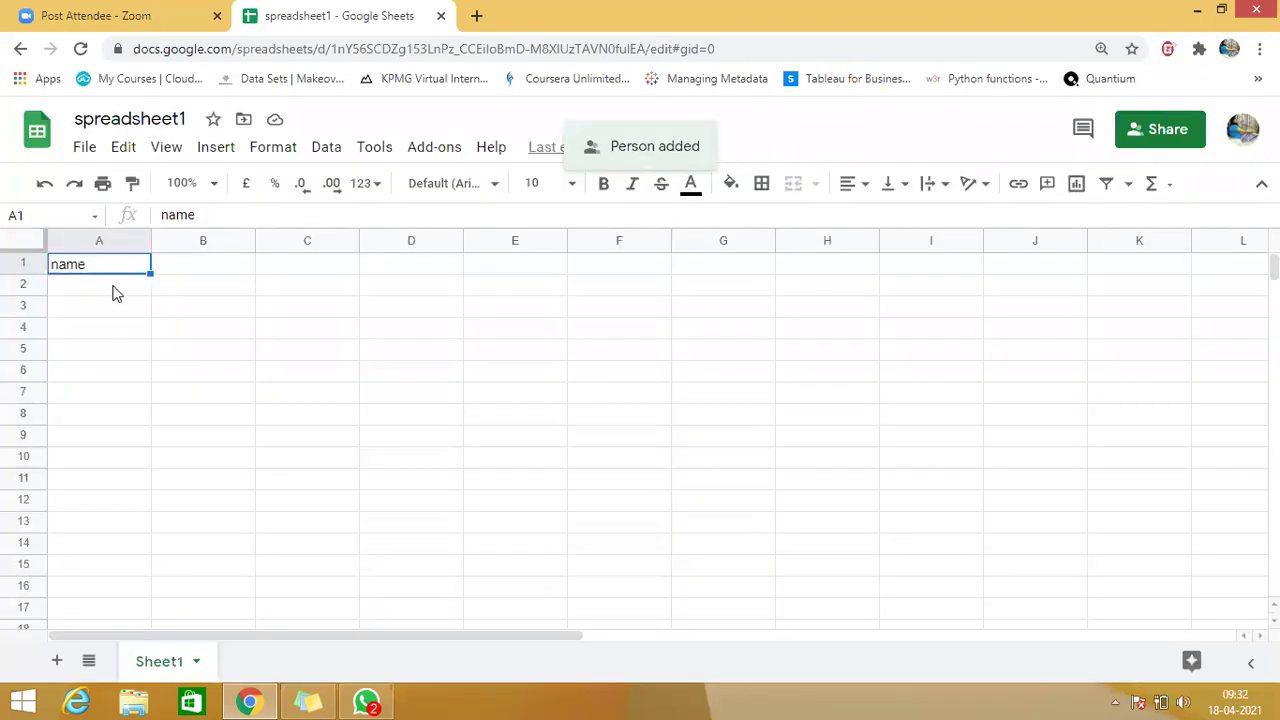
double_click(114, 290)
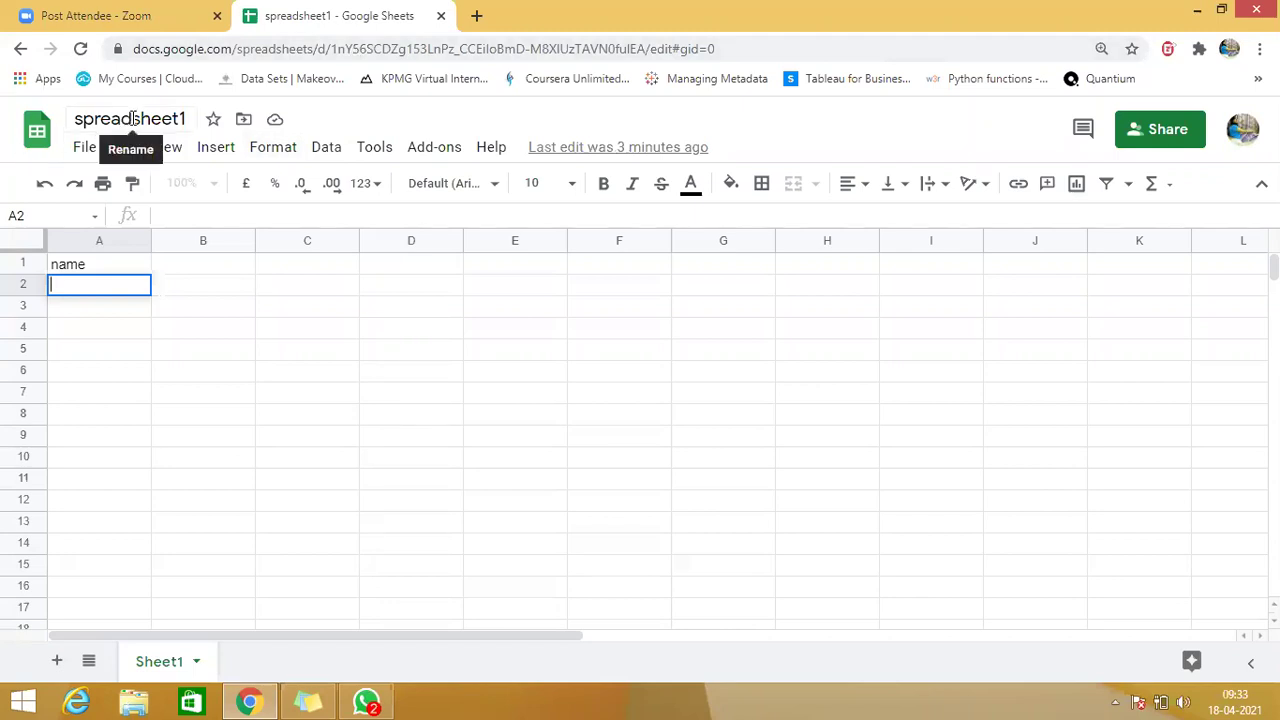
left_click(216, 121)
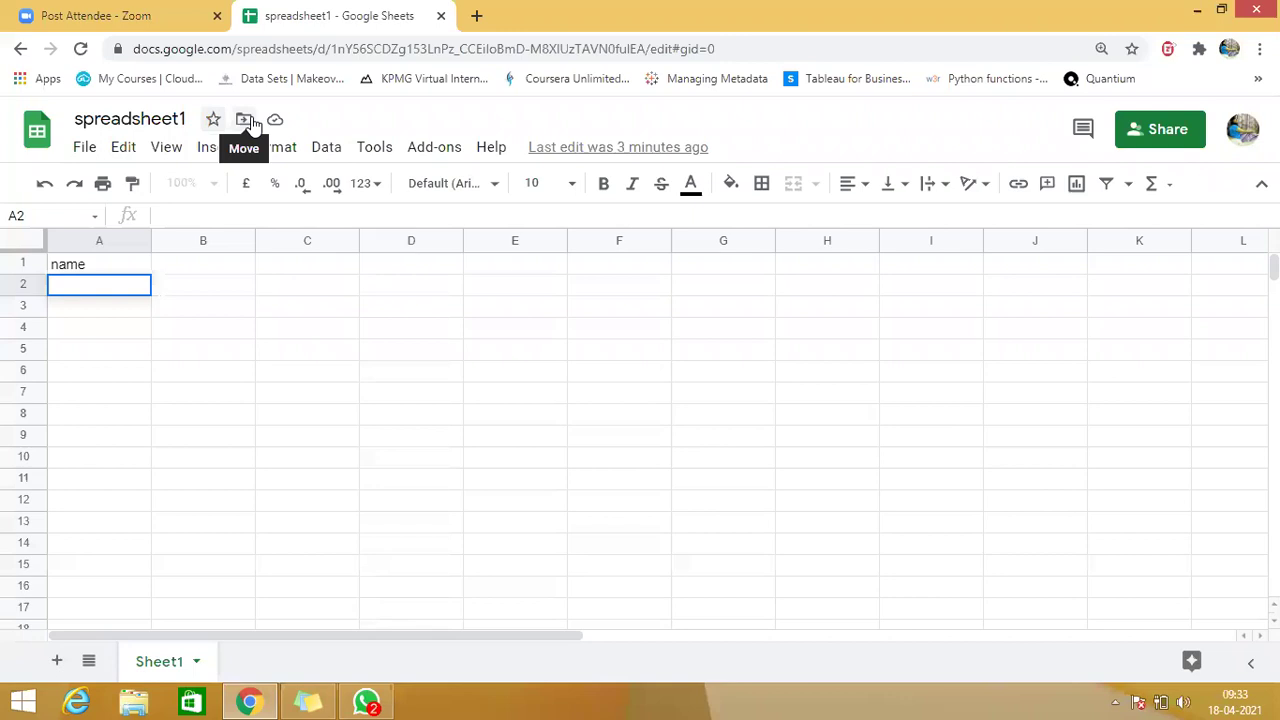
- Move spreadsheet1 from My Drive into the Datawarehouse lectures folder
left_click(246, 122)
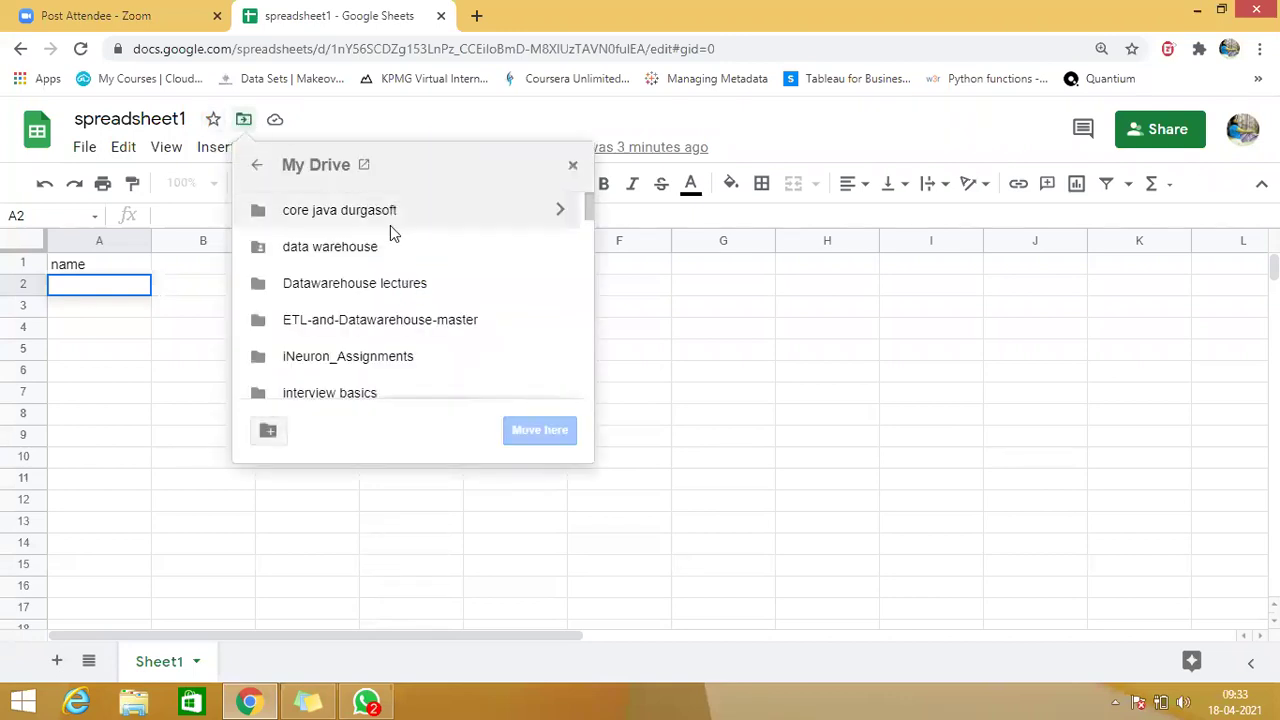
scroll(409, 251, "down", 5)
scroll(411, 298, "up", 4)
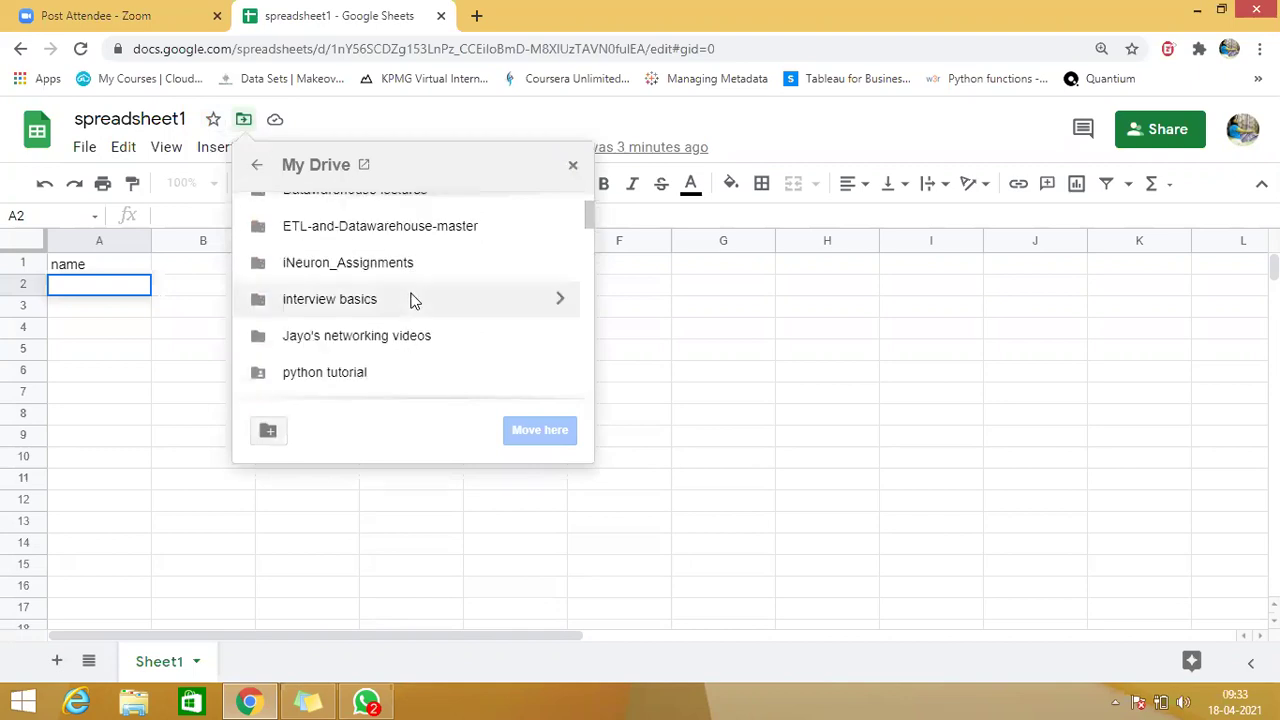
scroll(414, 298, "down", 5)
scroll(455, 327, "down", 5)
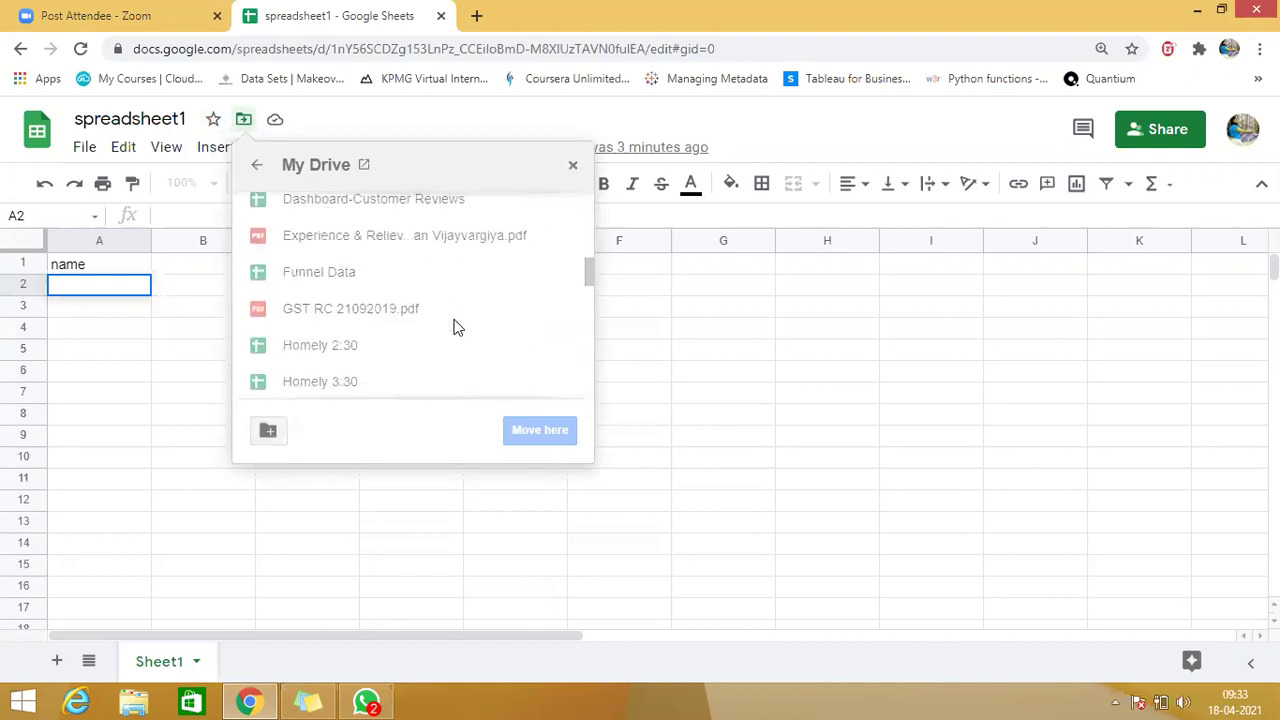
scroll(386, 314, "up", 15)
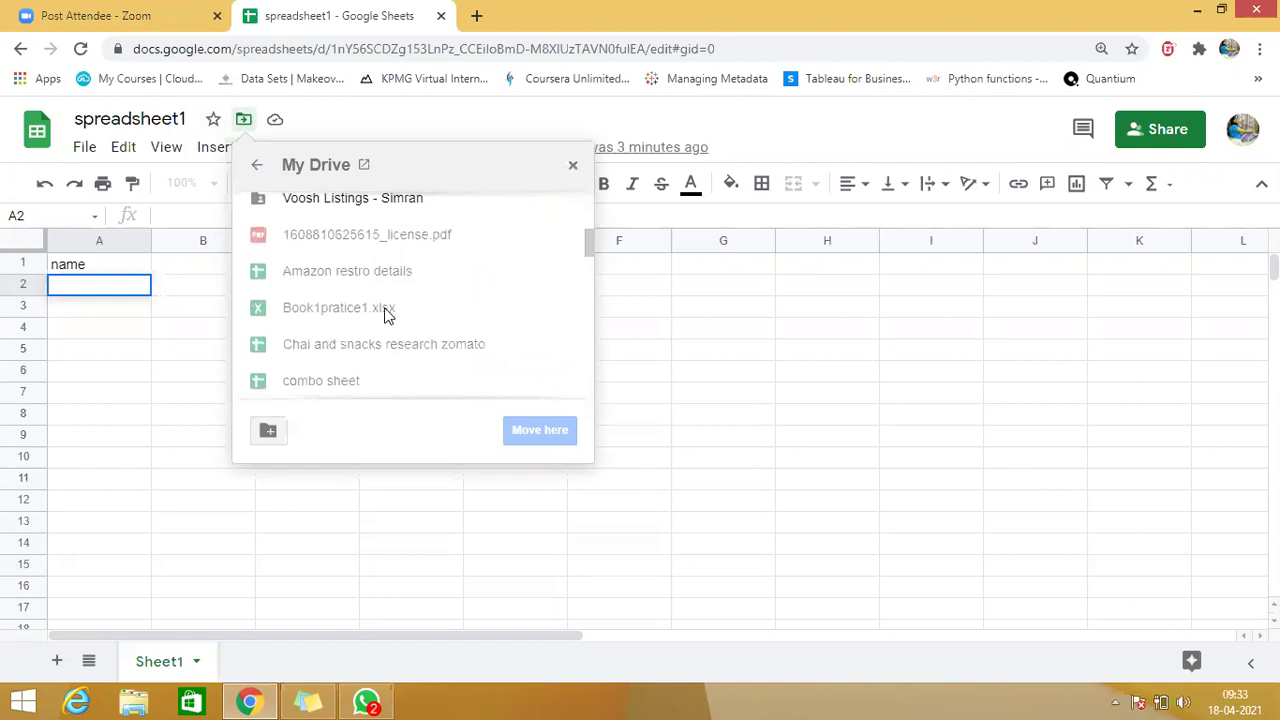
left_click(437, 287)
left_click(558, 436)
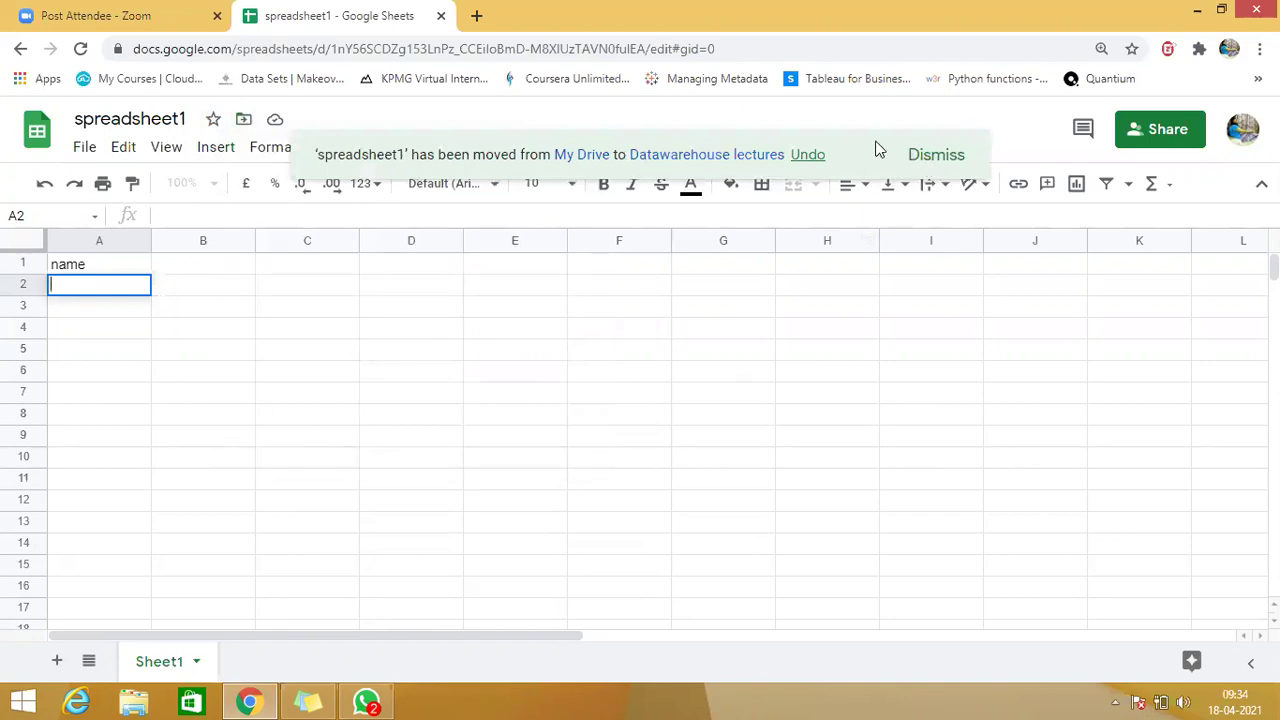
- Check spreadsheet1's offline status and view the Google Docs Offline extension page, returning to the sheet without installing it
left_click(276, 121)
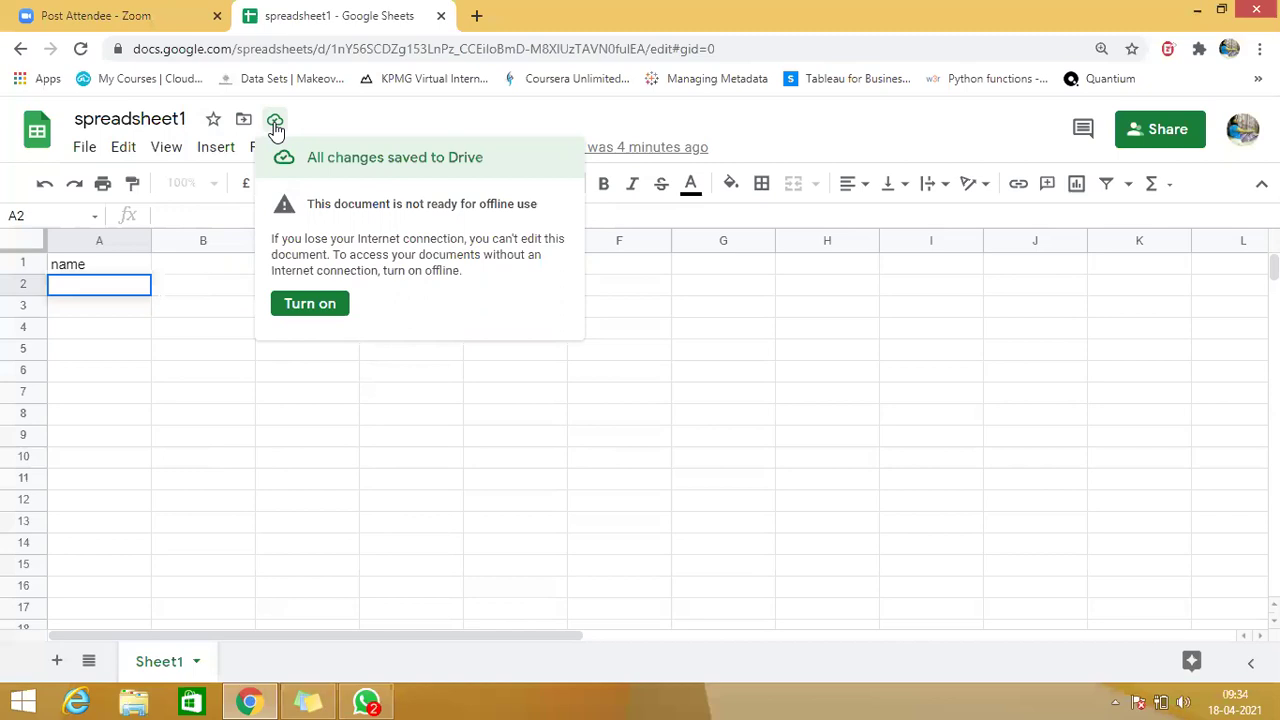
left_click(326, 313)
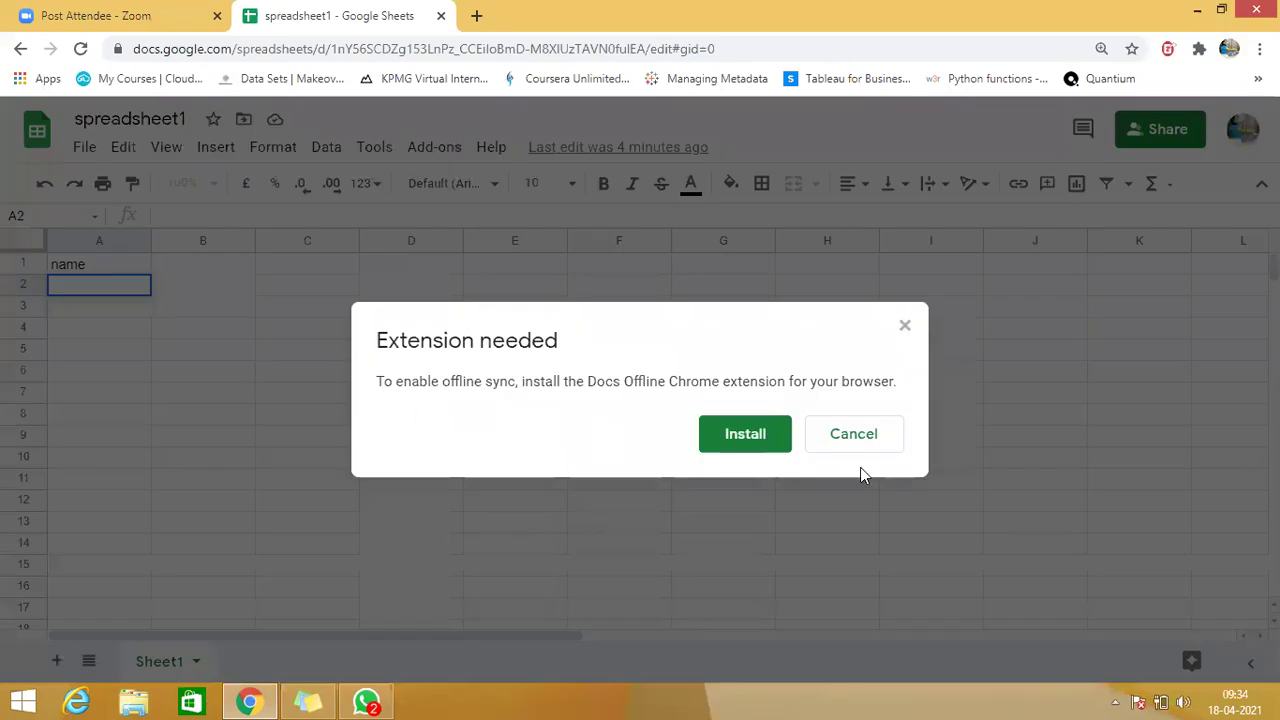
left_click(746, 437)
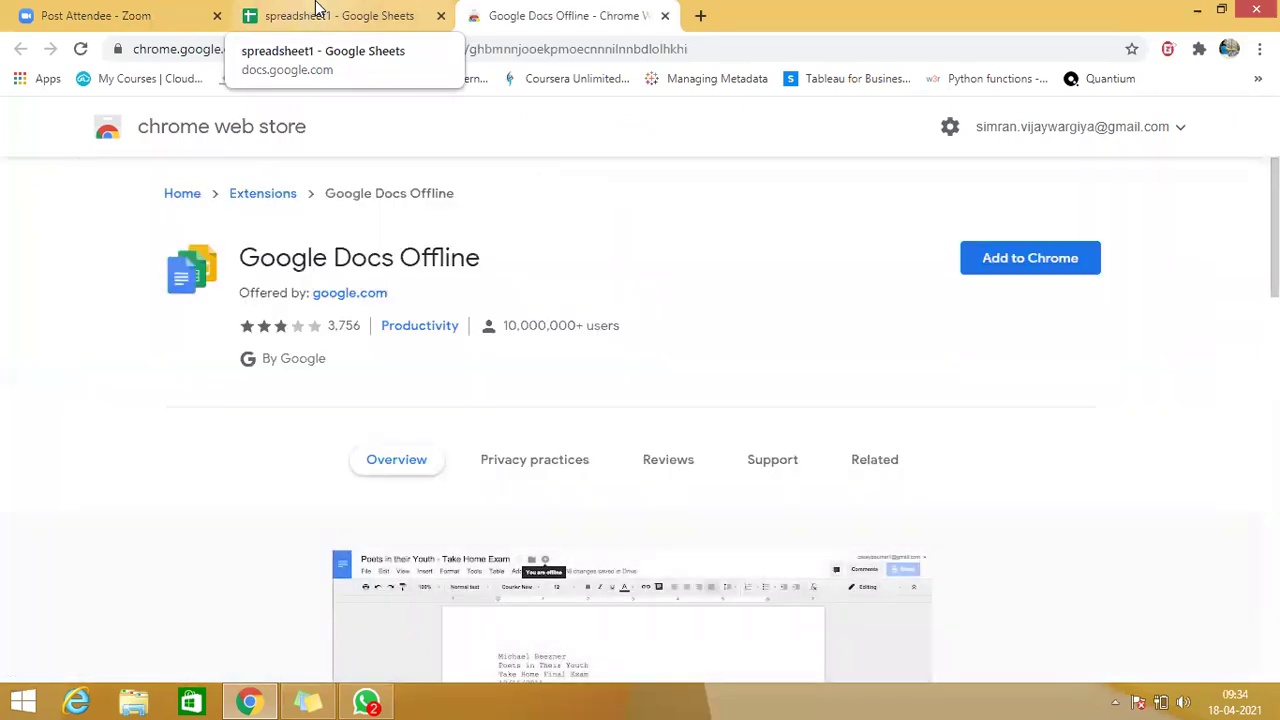
left_click(316, 8)
left_click(851, 434)
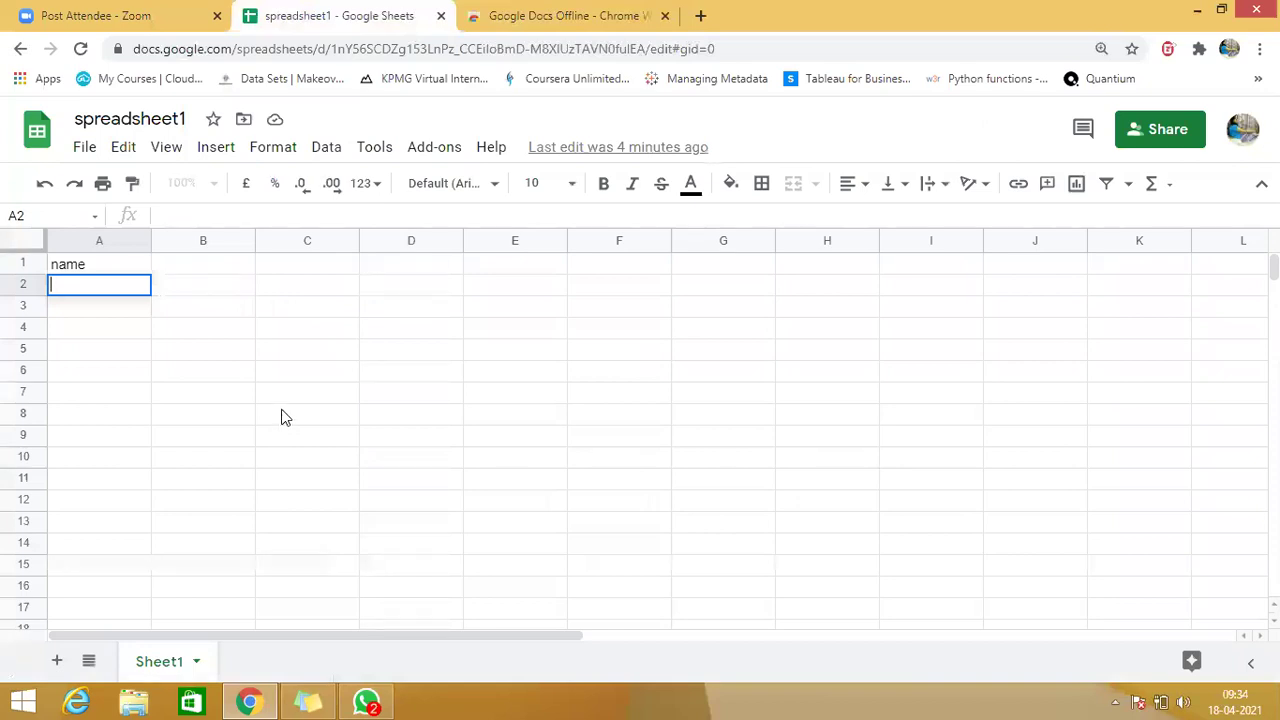
left_click(113, 268)
double_click(96, 263)
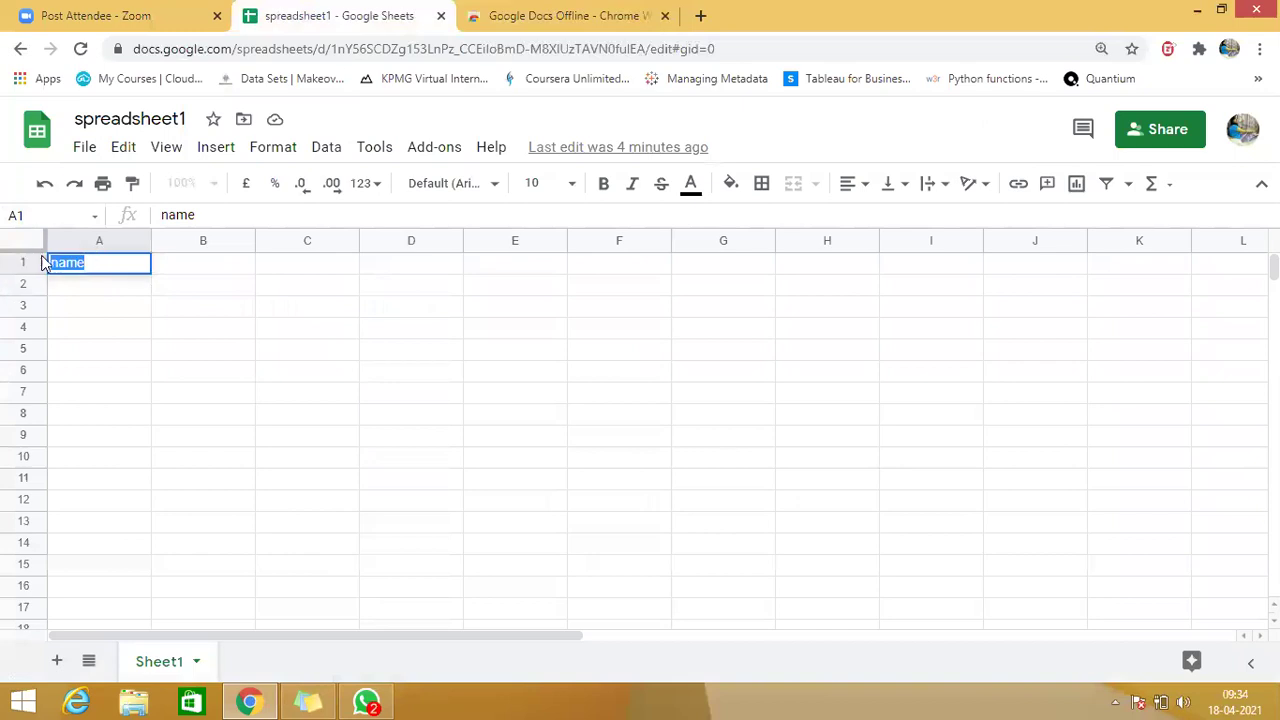
left_click(101, 289)
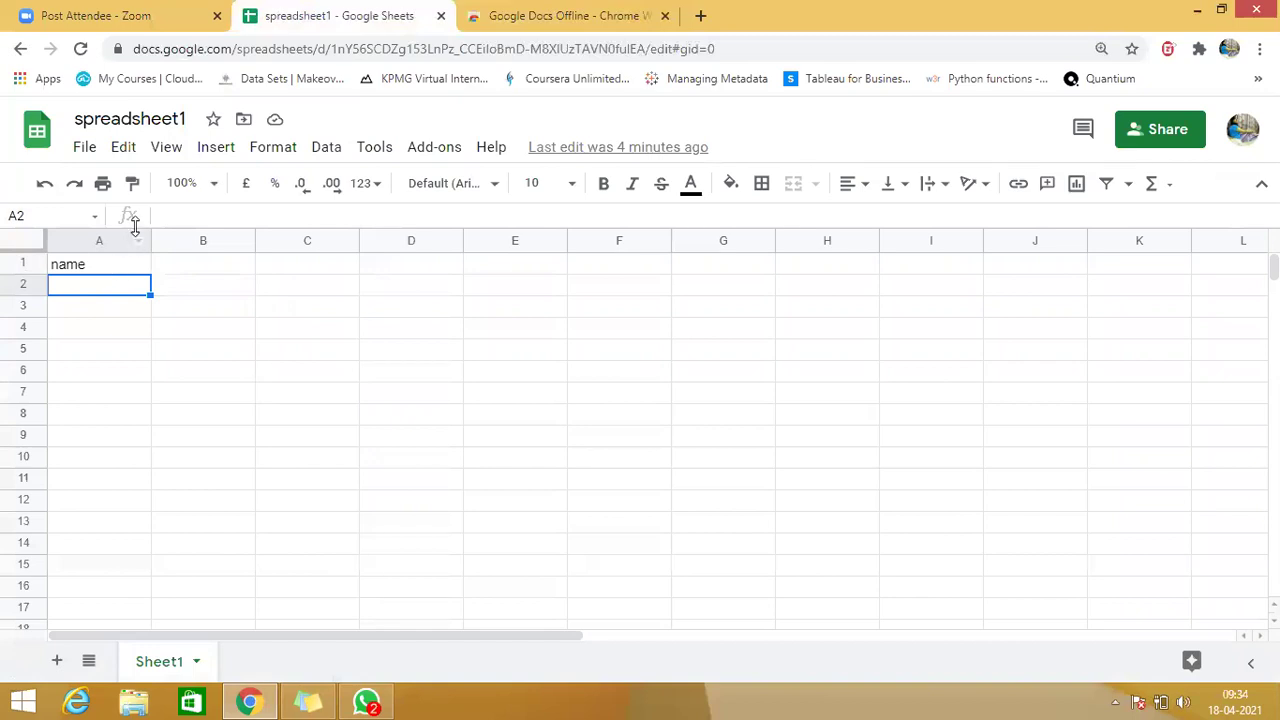
- Create a new blank spreadsheet by going to the address sheet.new
left_click(376, 46)
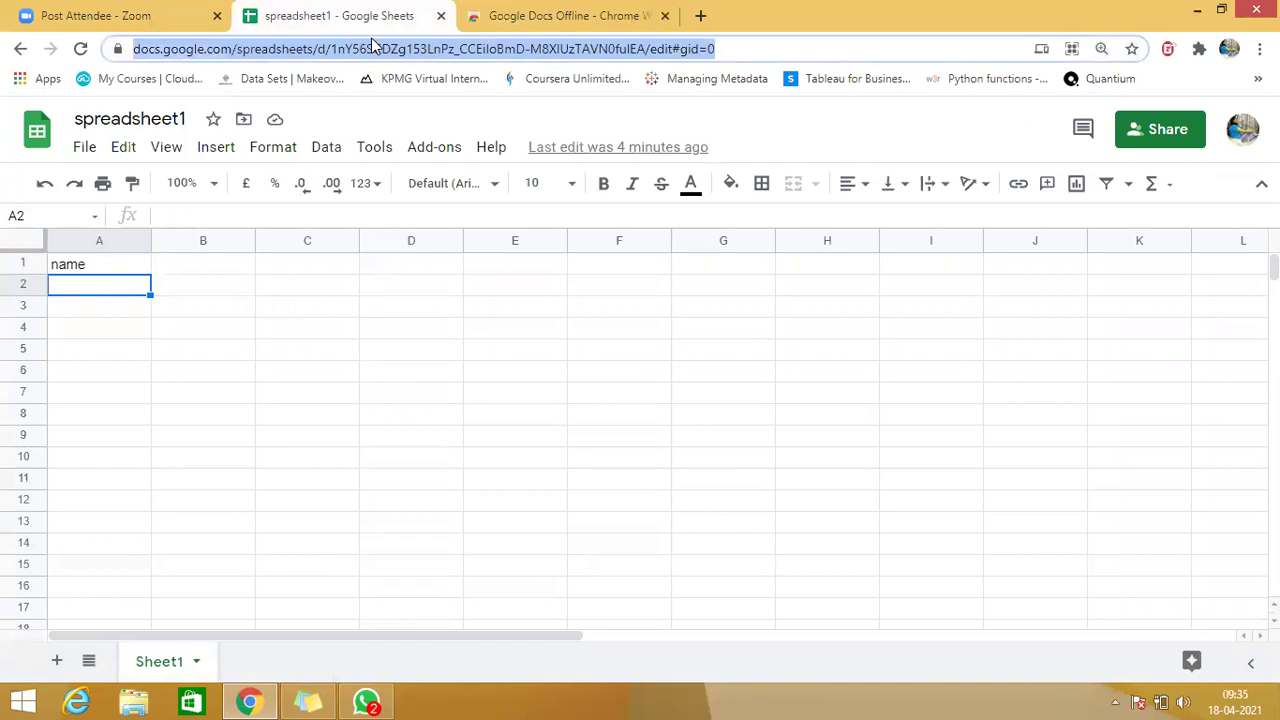
type("s")
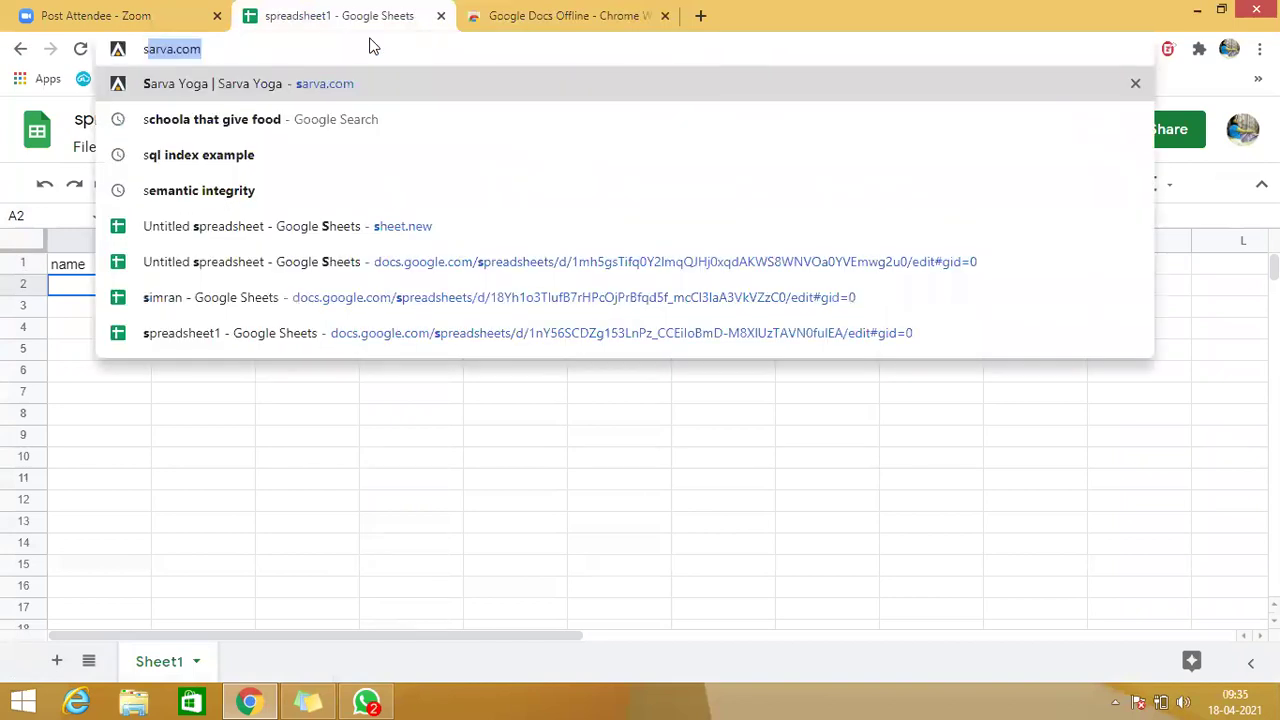
type("heet.new")
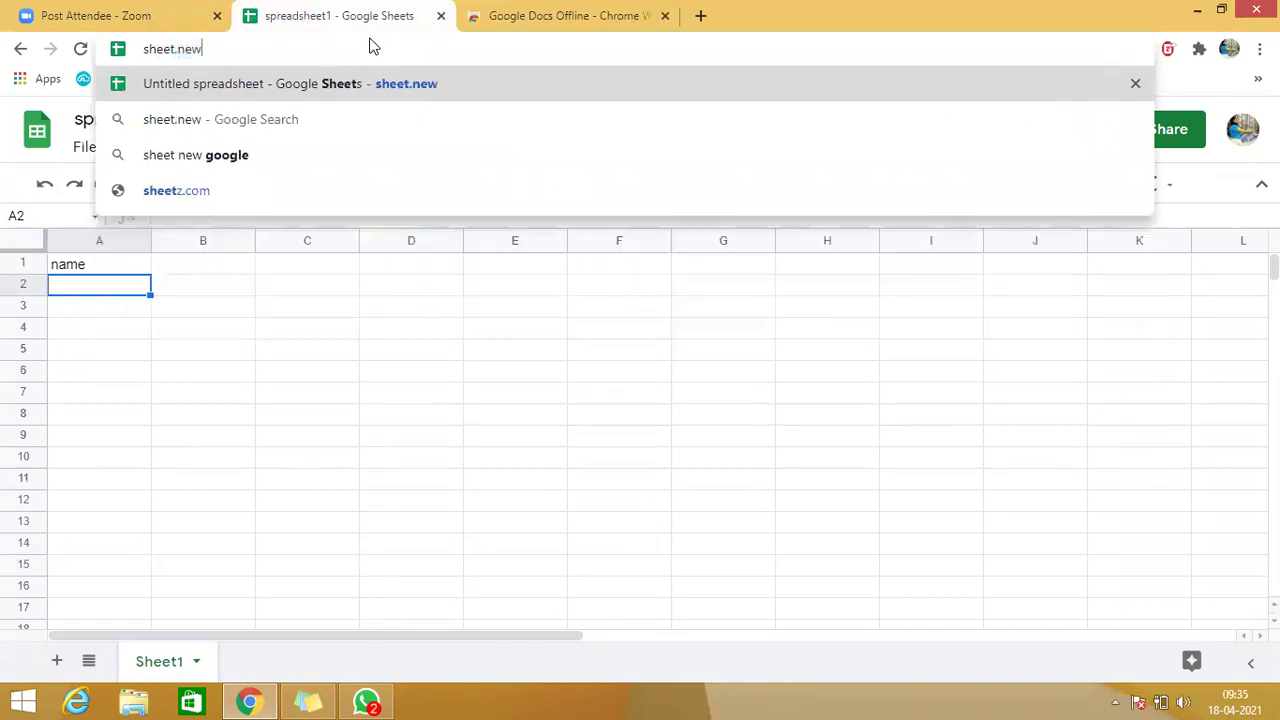
key("Return")
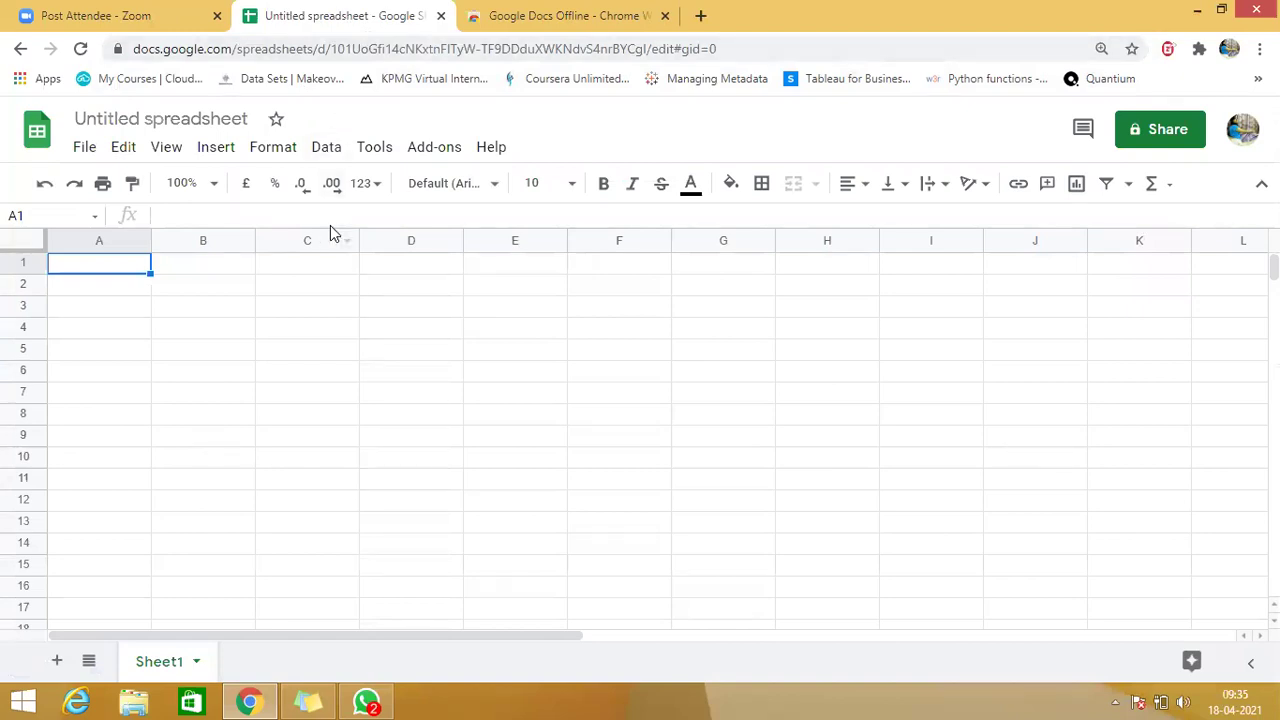
- Add three more sheets, Sheet2 to Sheet4, to the untitled spreadsheet
left_click(59, 661)
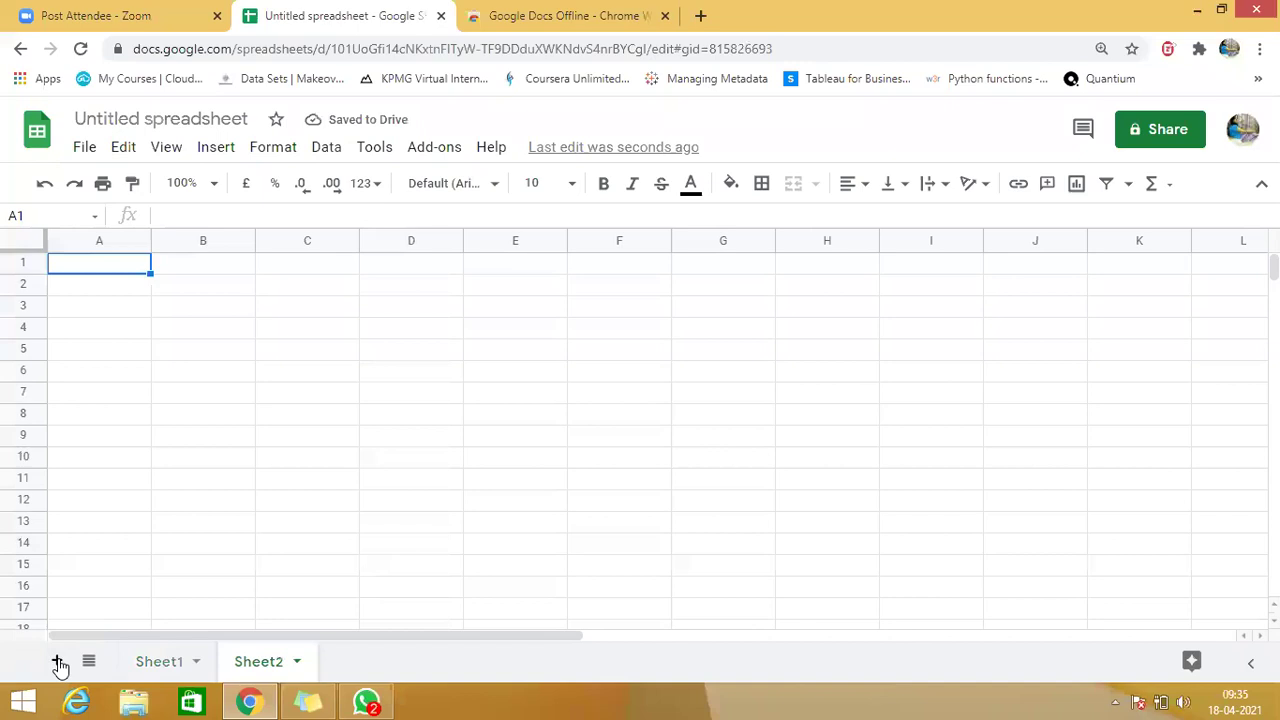
left_click(59, 662)
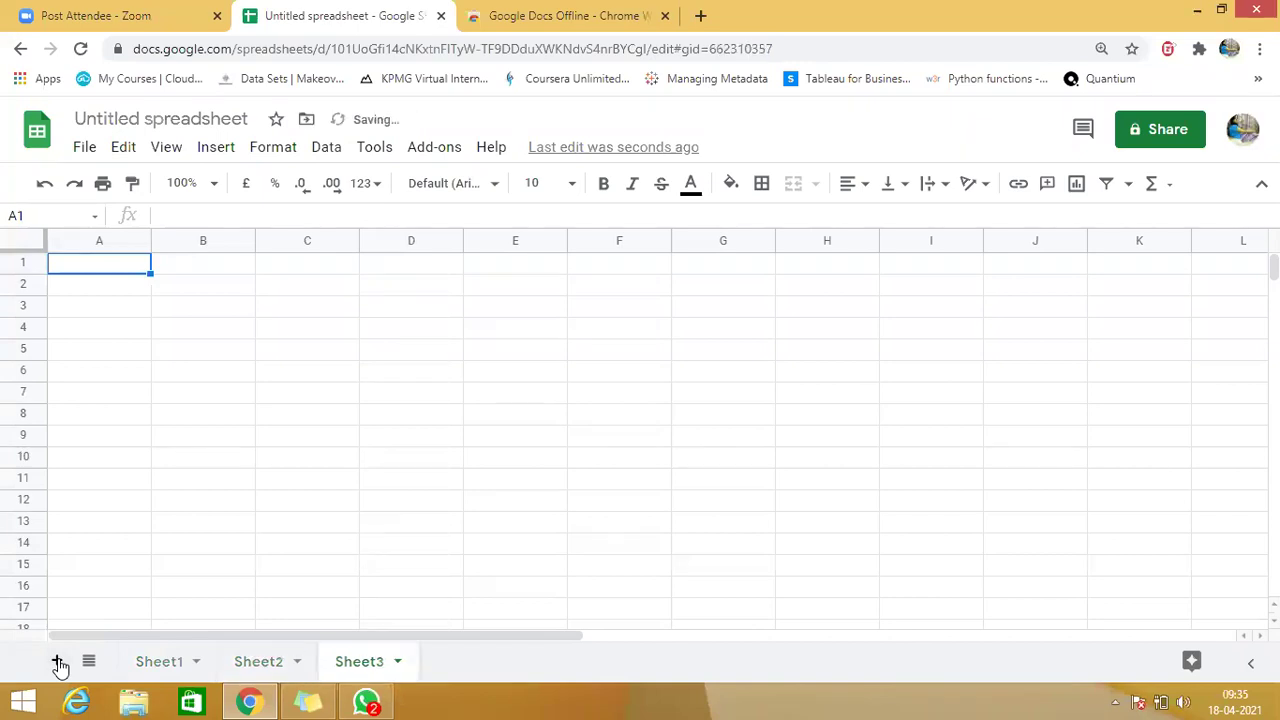
left_click(59, 662)
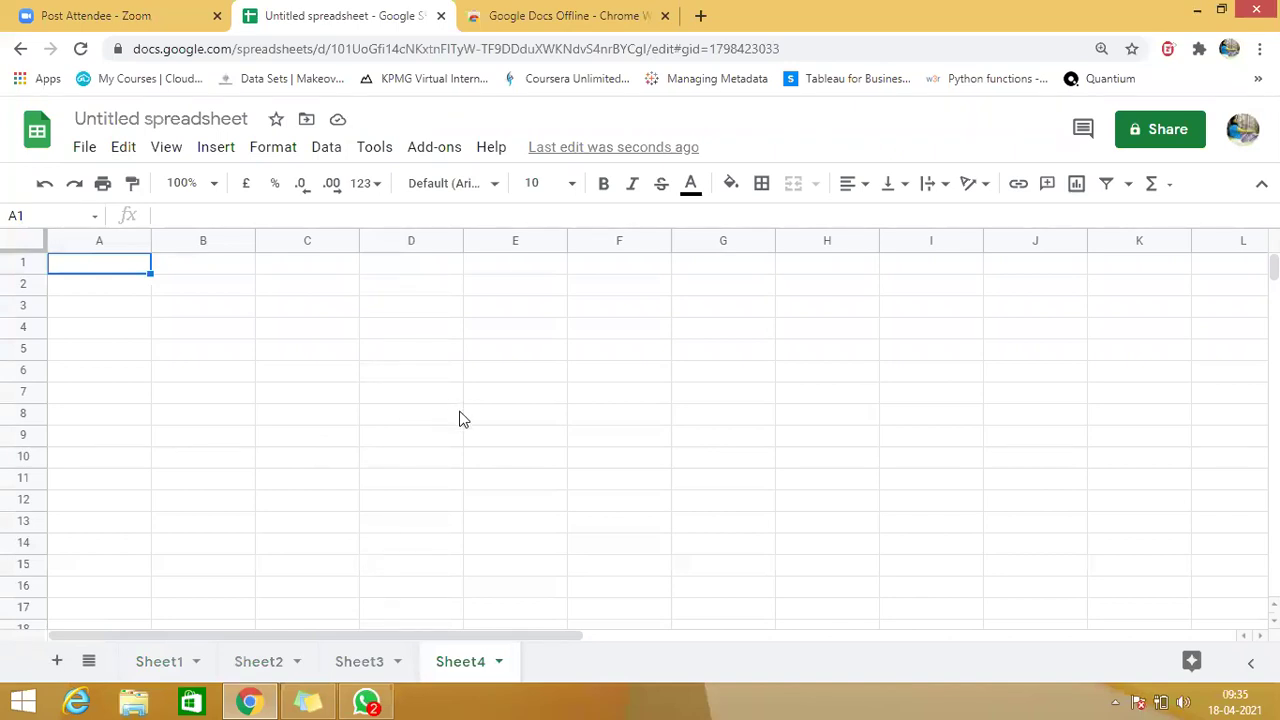
- Add 10000 more rows below the last row of Sheet4
scroll(470, 442, "down", 15)
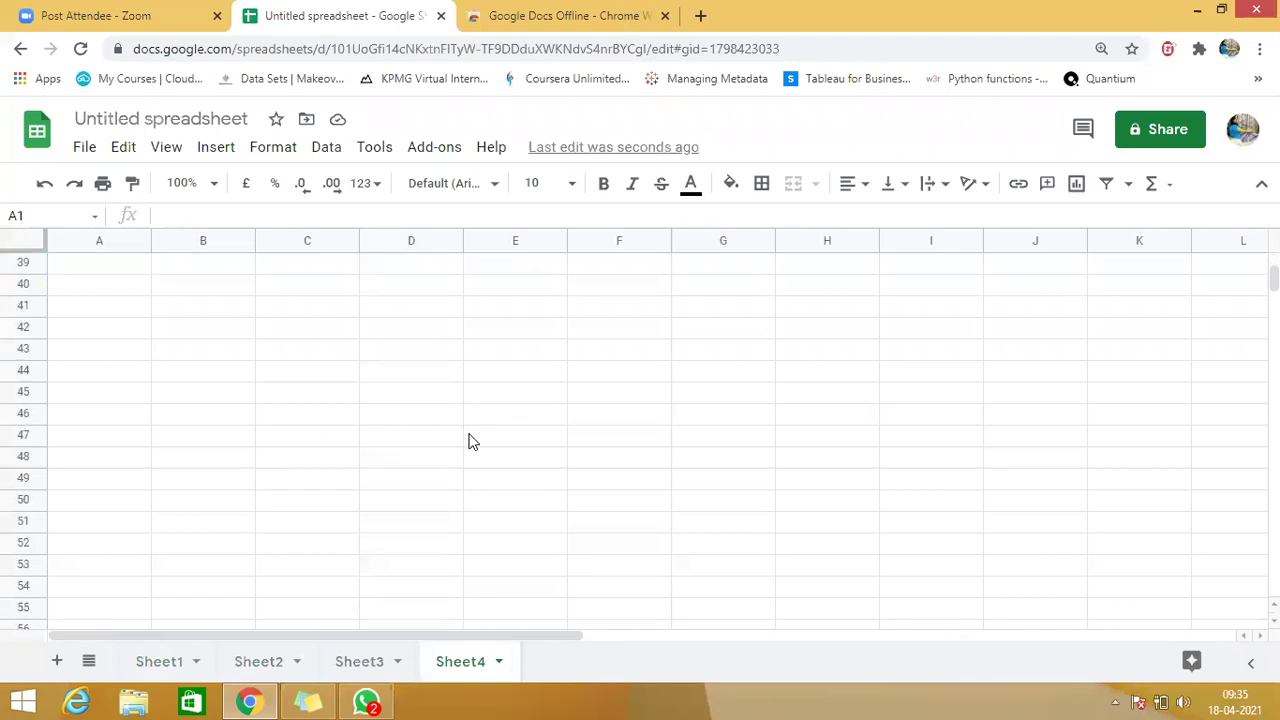
scroll(472, 443, "down", 20)
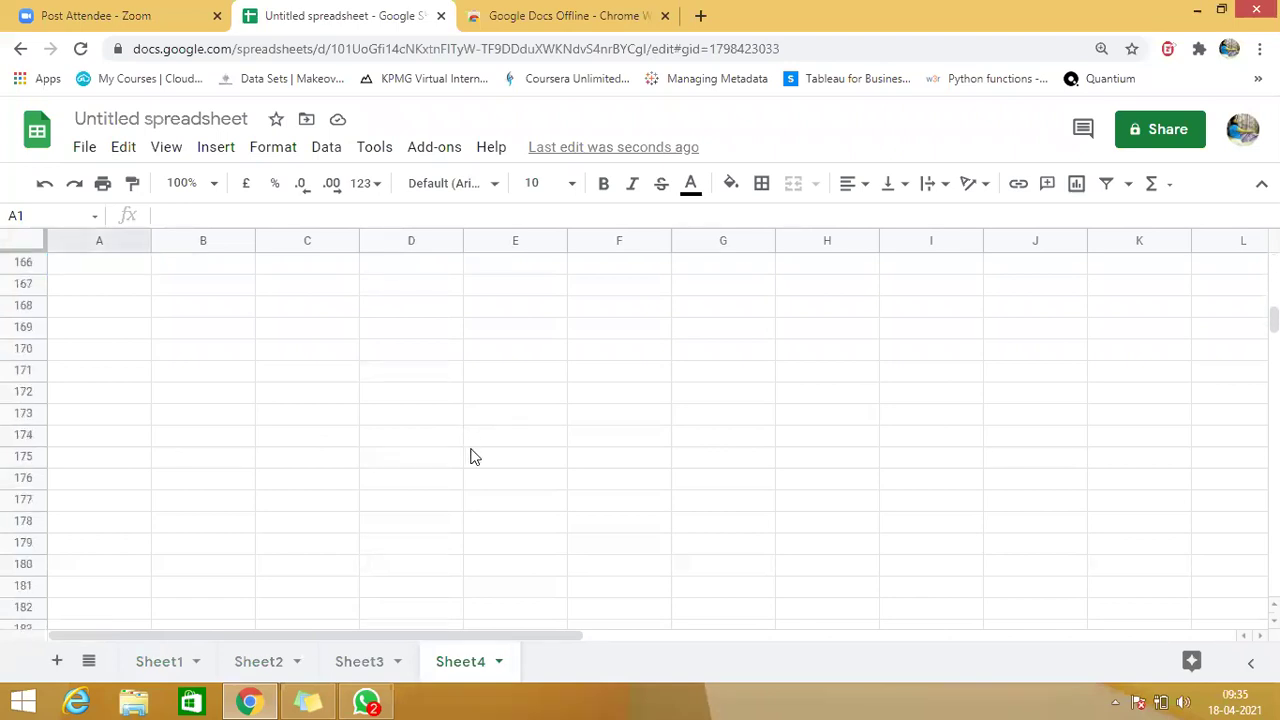
scroll(474, 456, "down", 20)
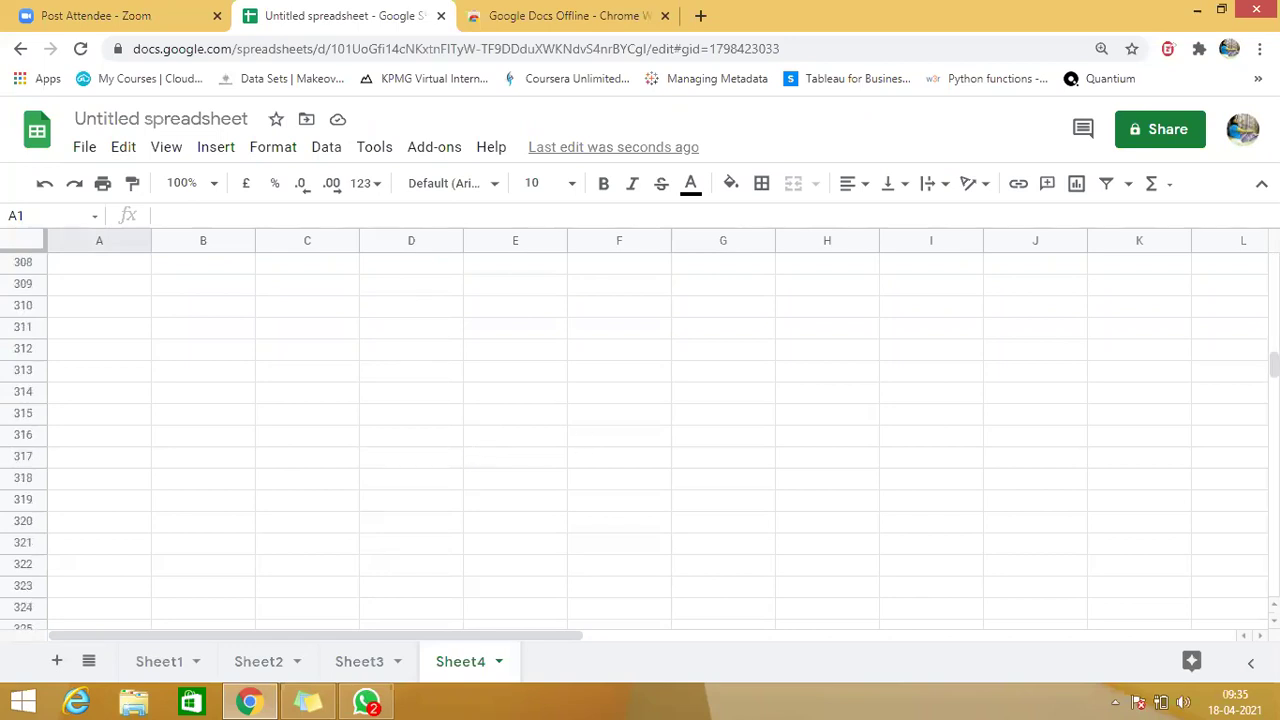
scroll(474, 456, "down", 20)
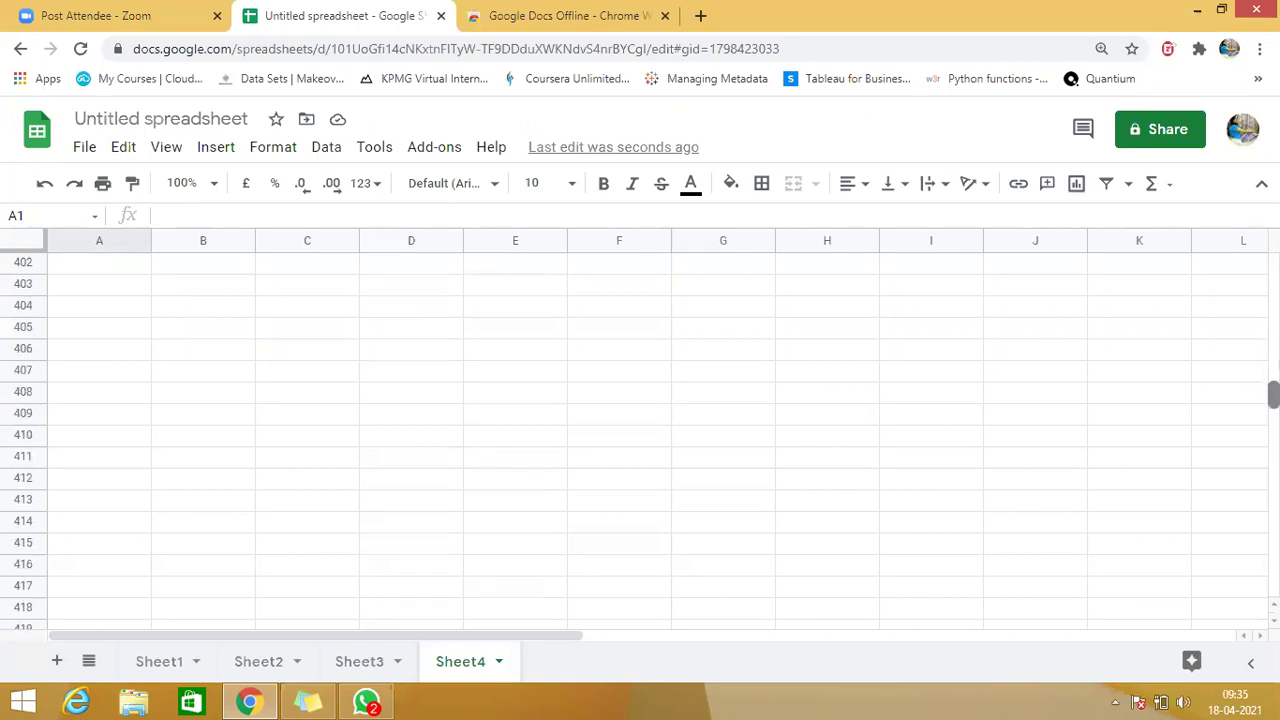
scroll(208, 563, "down", 20)
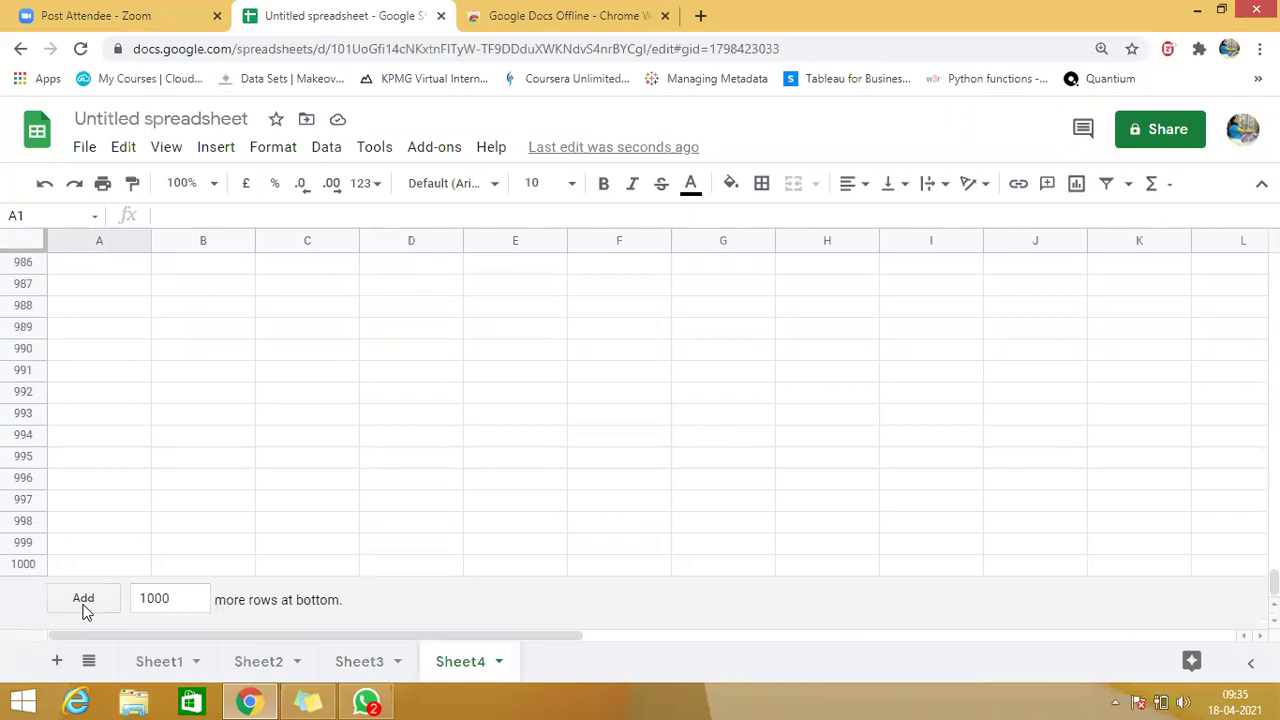
left_click(187, 598)
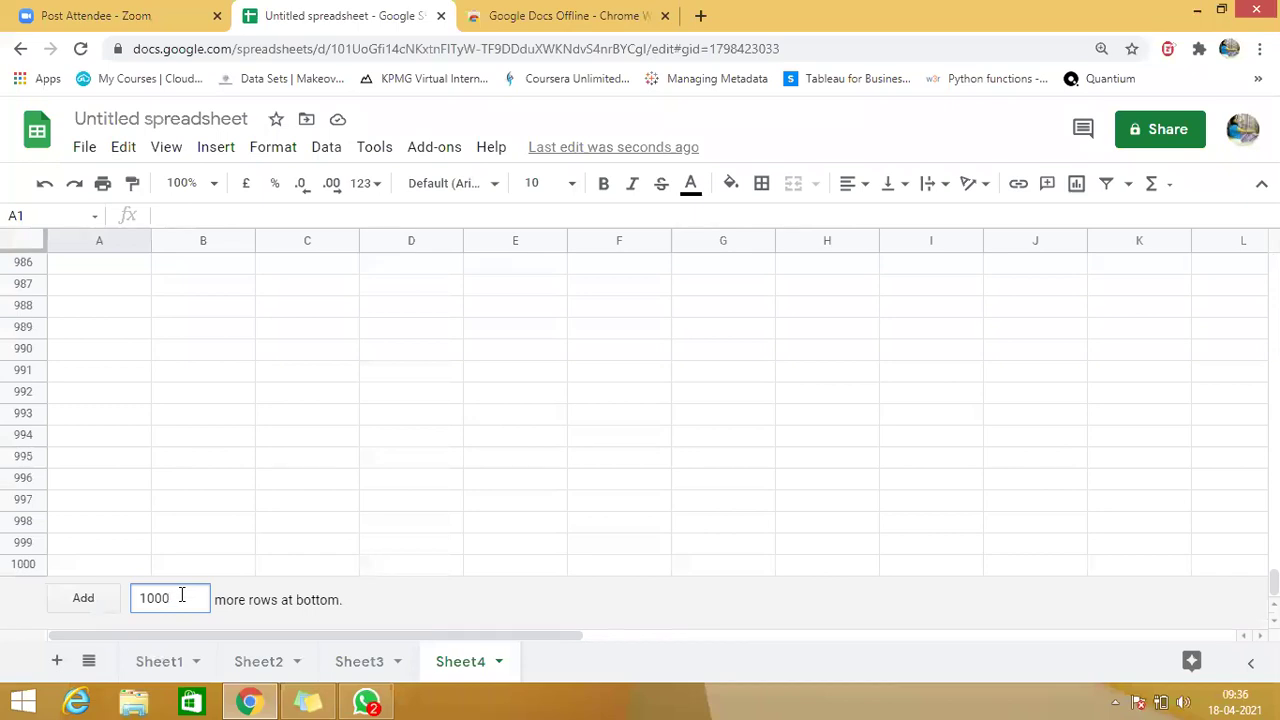
type("0")
left_click(86, 598)
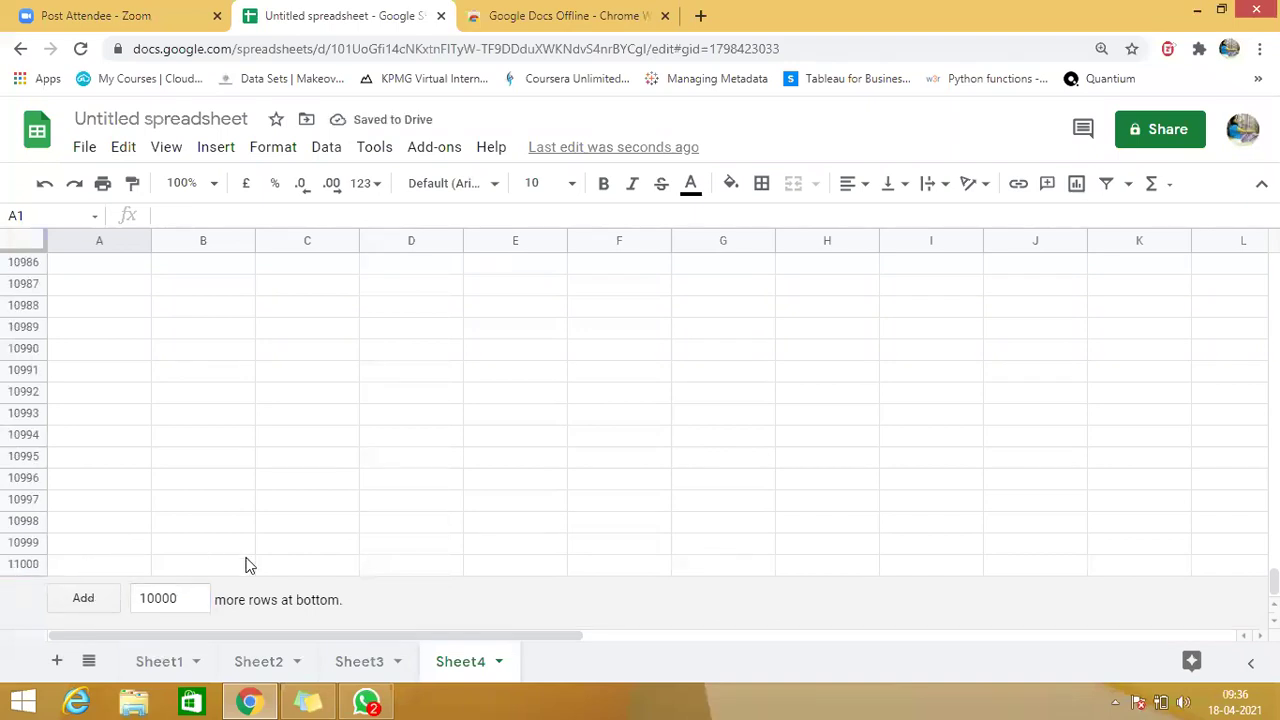
- Return to the first rows of Sheet4 and rename the untitled spreadsheet as "spreadsheet 2"
scroll(250, 565, "up", 20)
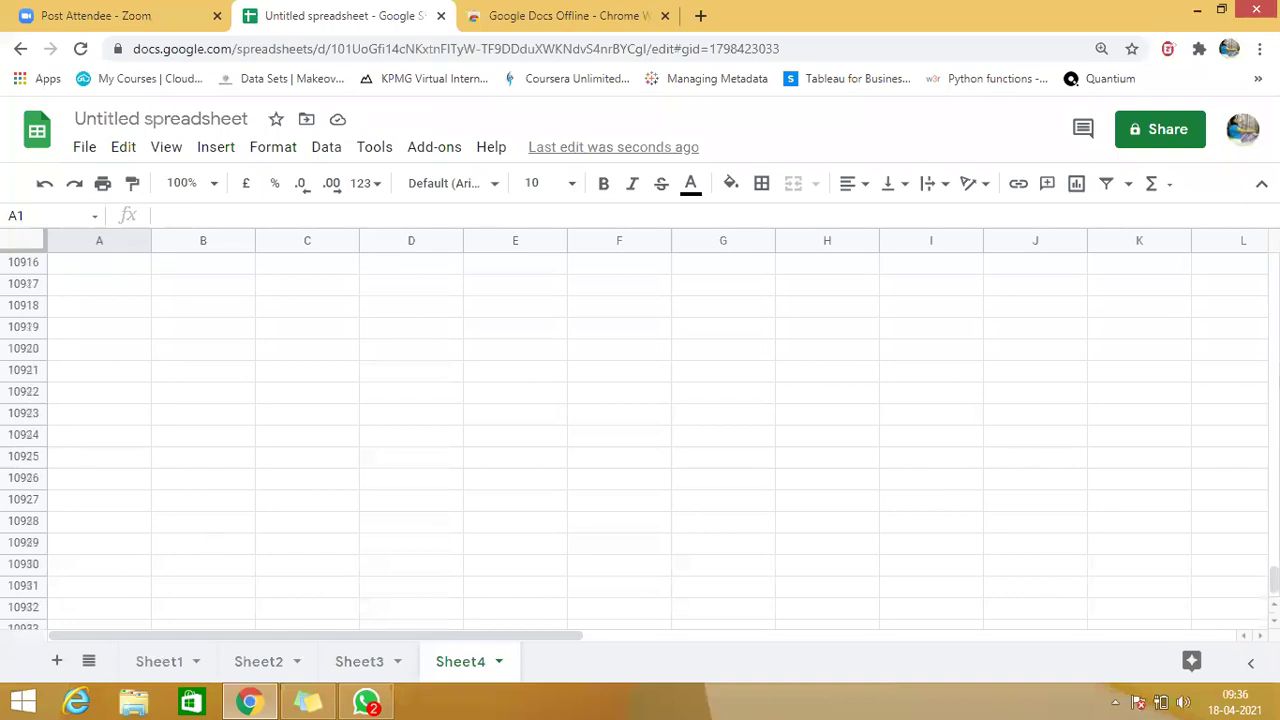
left_click_drag(1273, 580, 1273, 262)
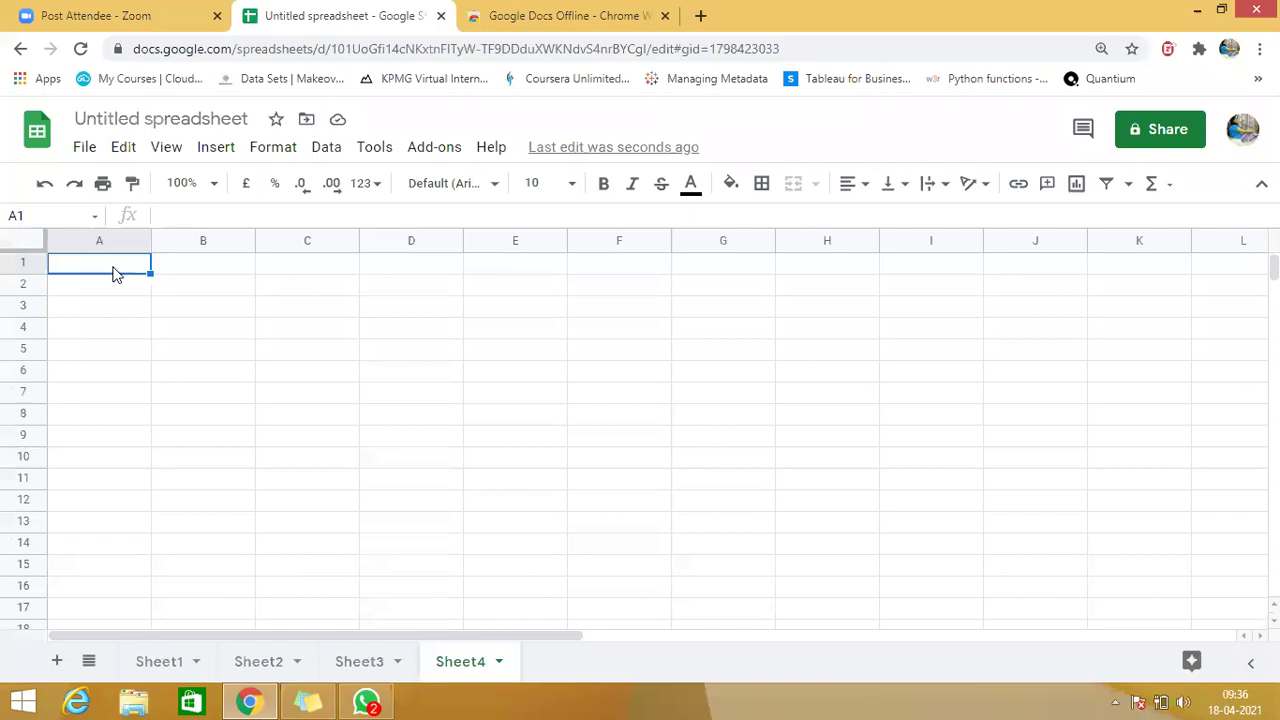
left_click(170, 118)
key("BackSpace")
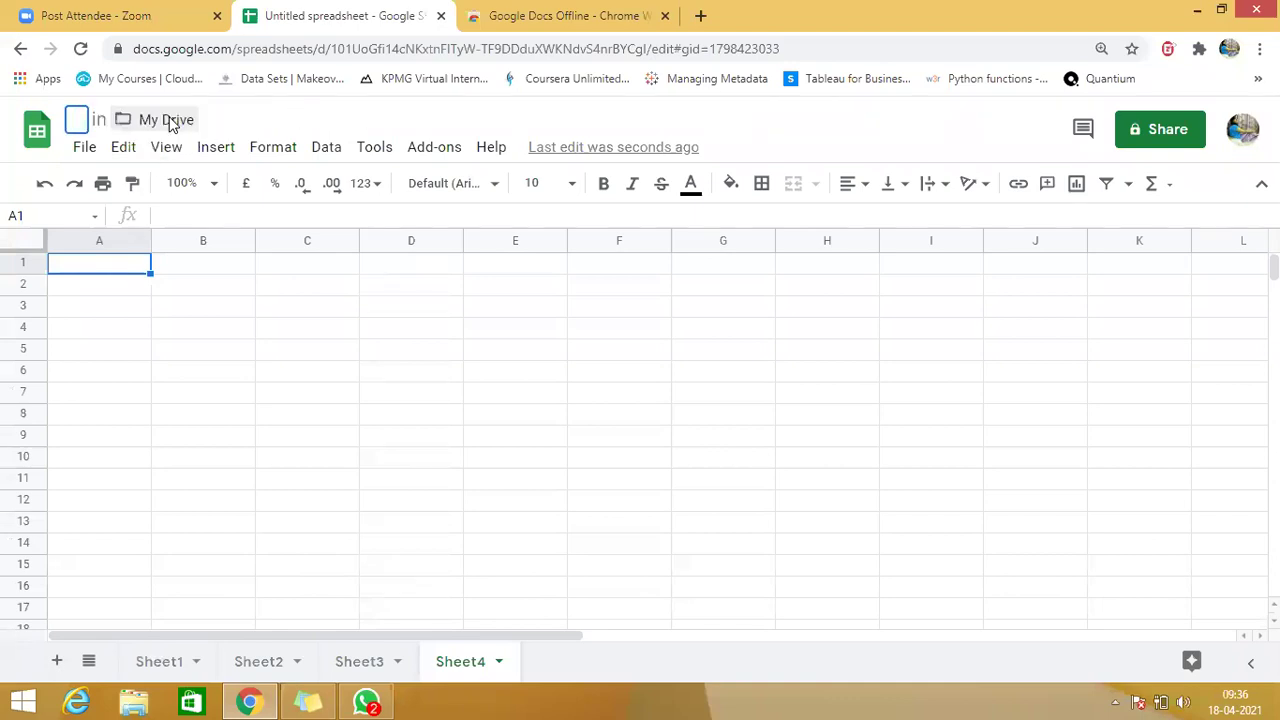
type("spreadsheet 2")
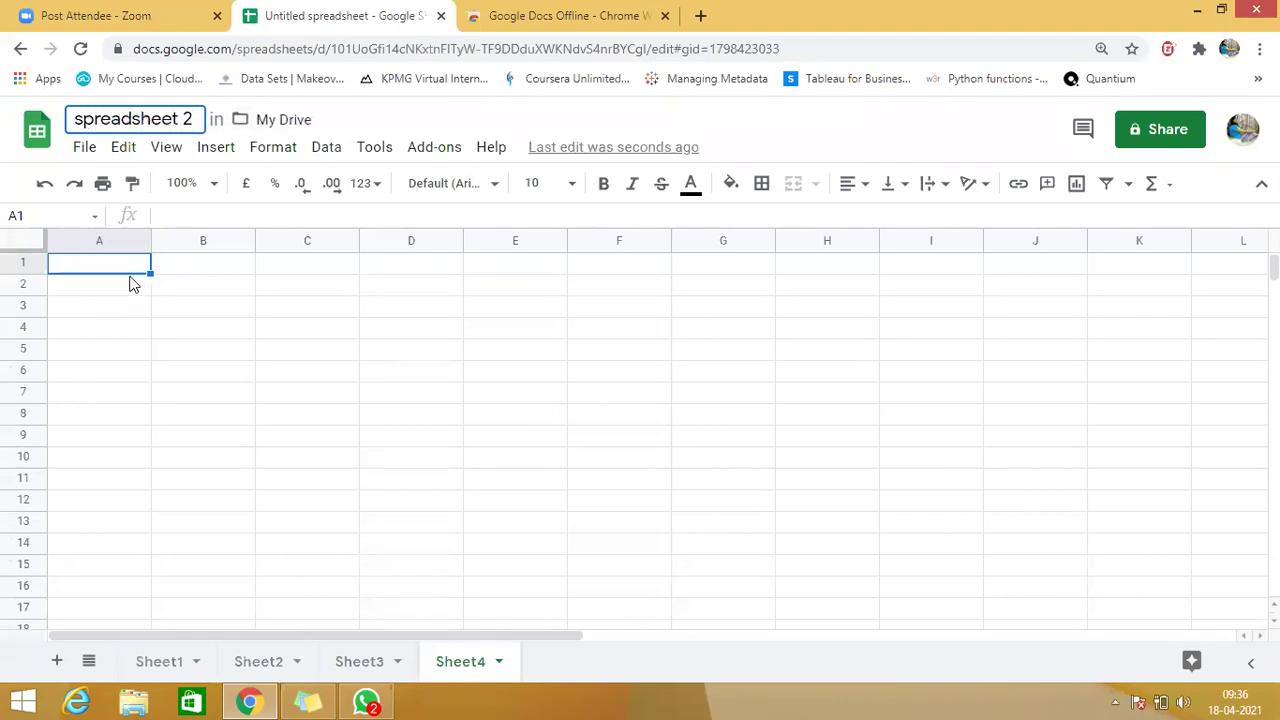
- Enter the heading "Name" in A1 of Sheet4 and one sample first name in each of cells A3 to A5
double_click(130, 264)
type("Name")
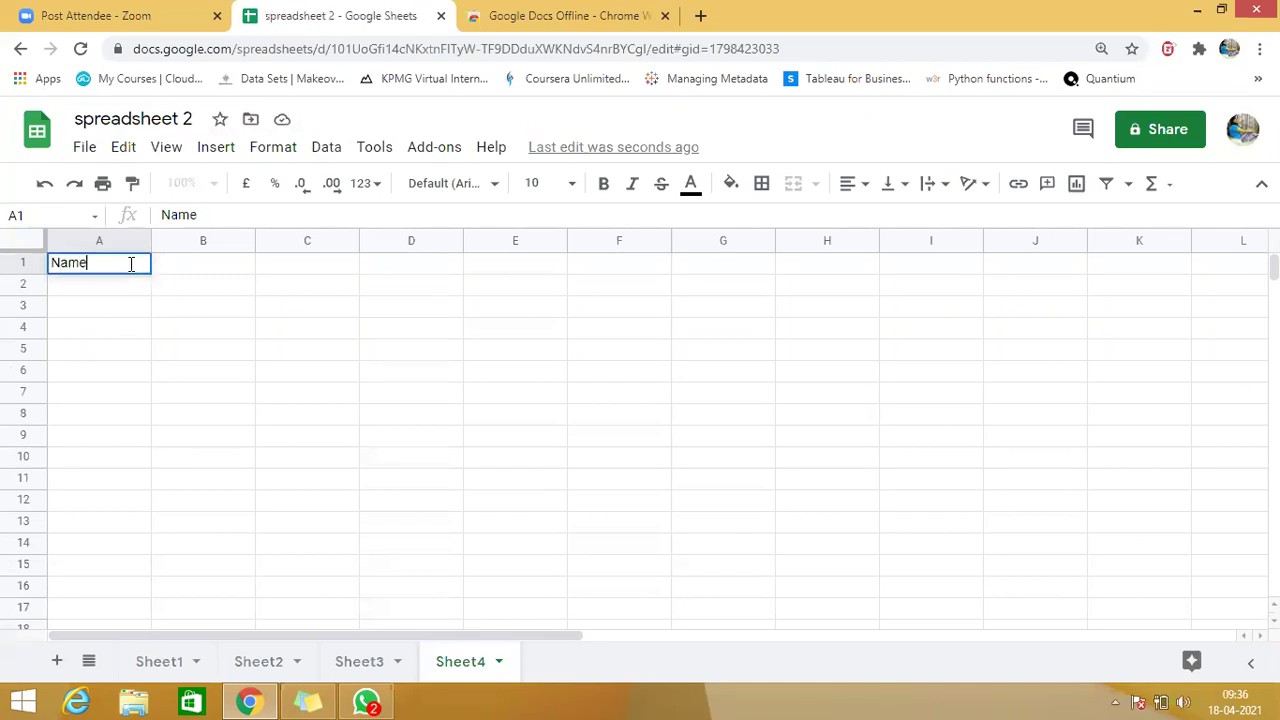
double_click(95, 308)
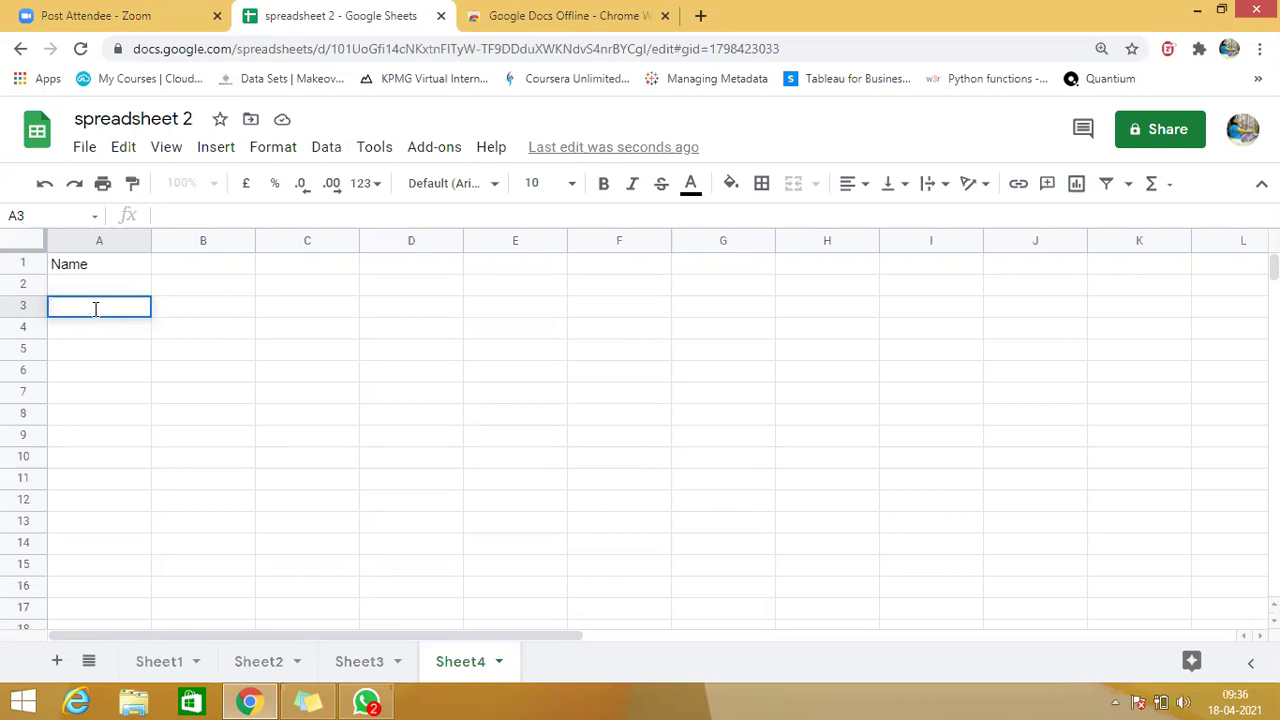
type("Ram")
double_click(80, 326)
type("Shyam")
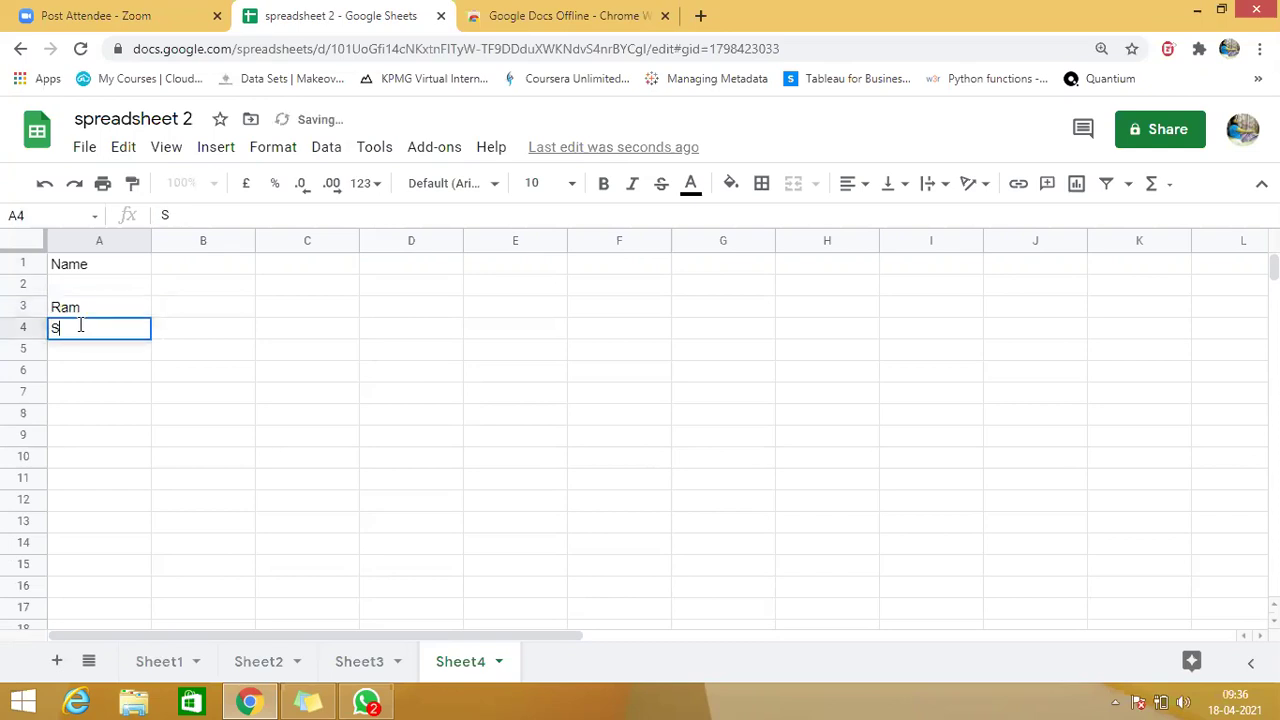
double_click(62, 352)
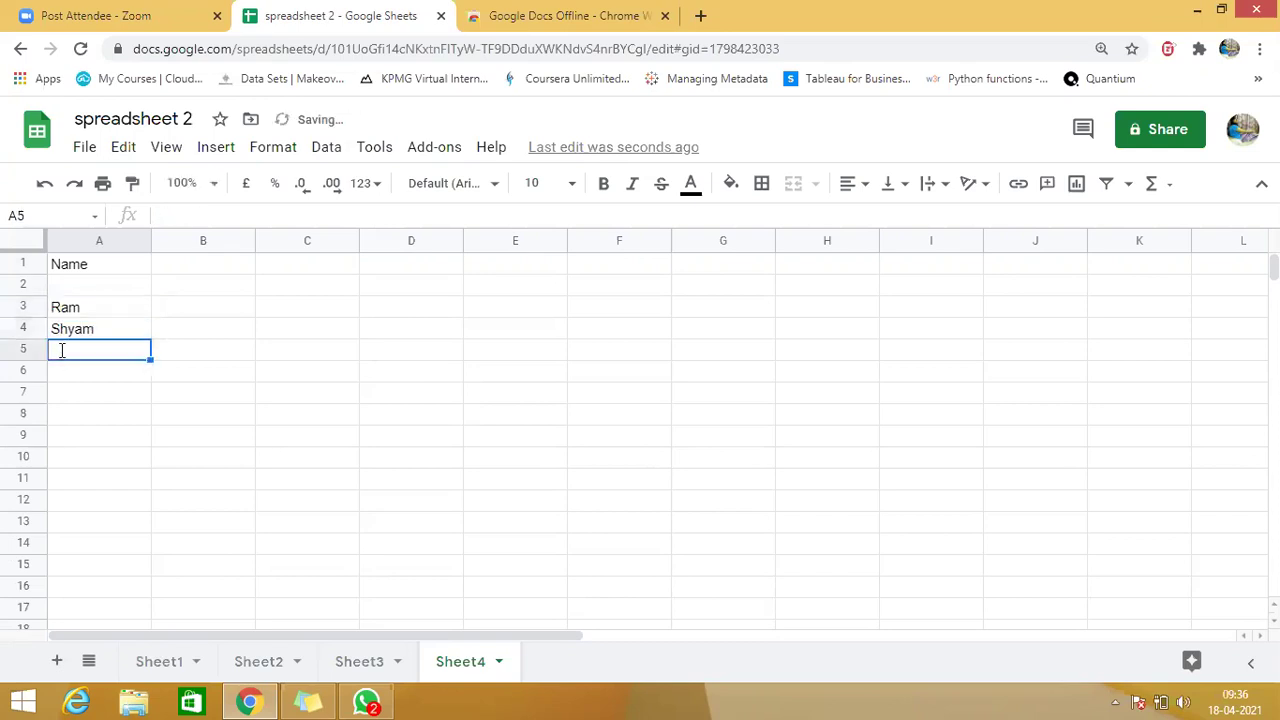
type("Neha")
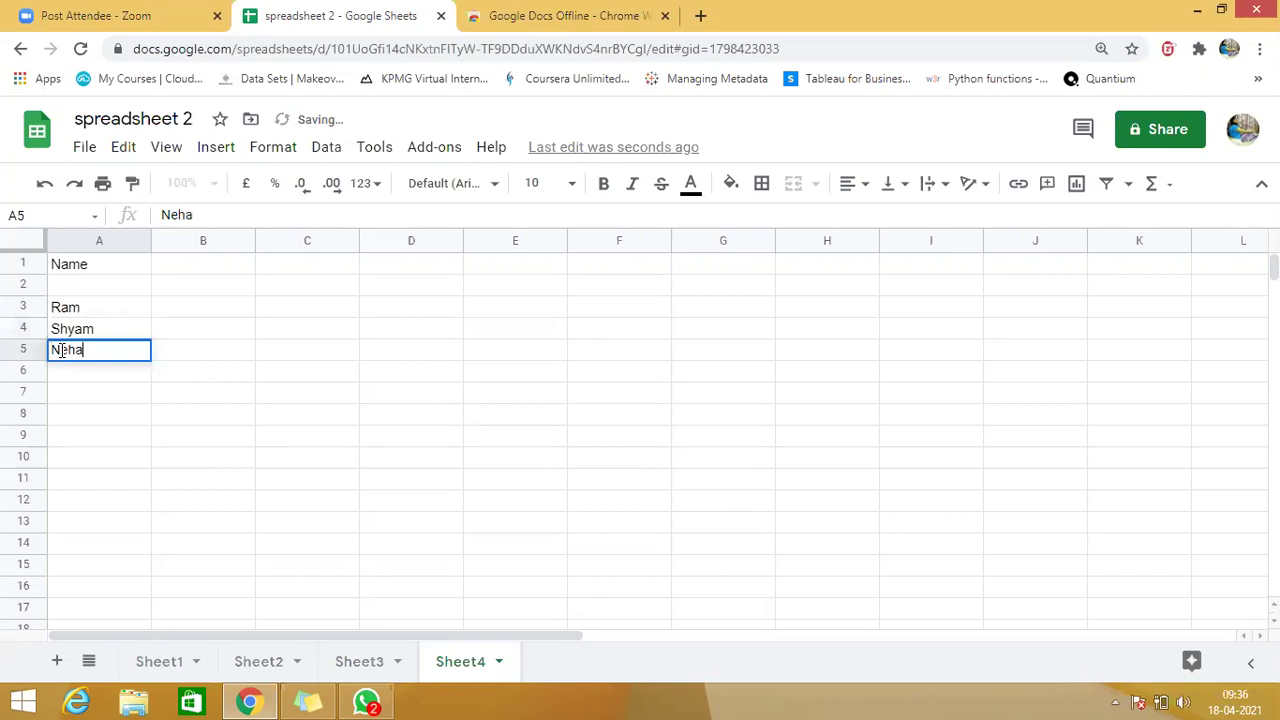
- Enter the formula =GOOGLETRANSLATE(A1,"en","hi") in B1 to translate the heading from English to Hindi
double_click(183, 262)
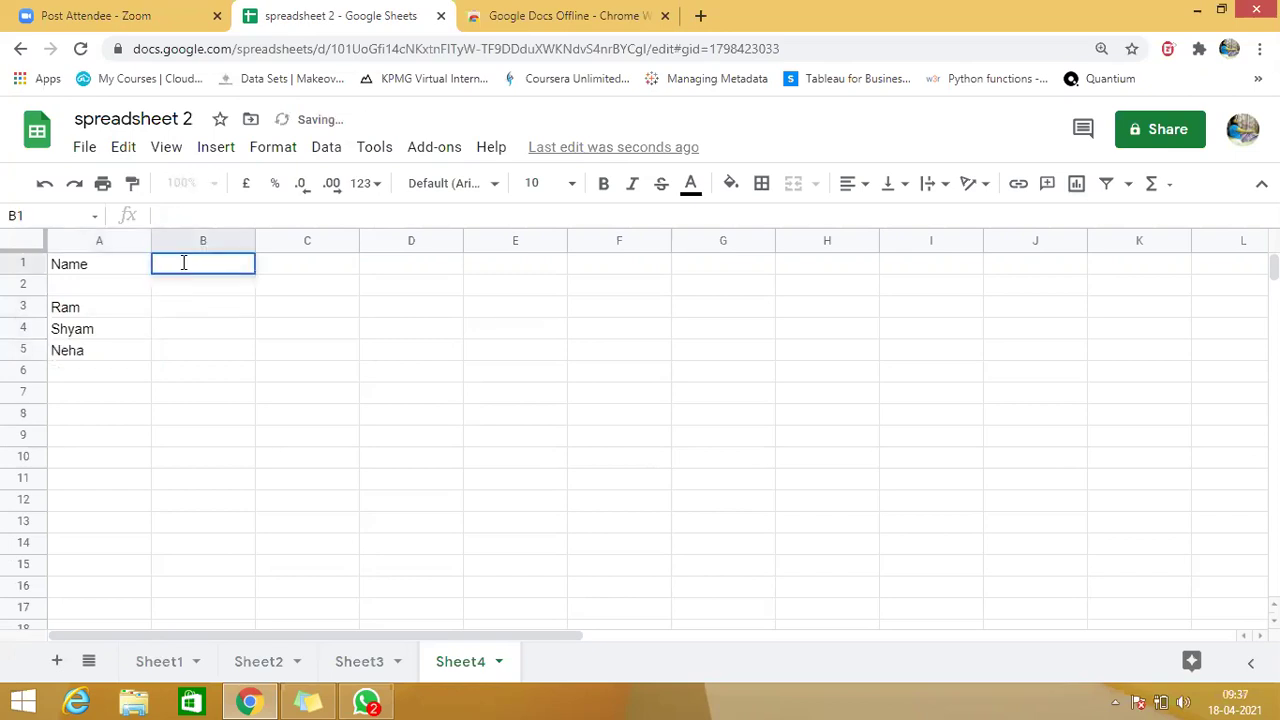
type("=")
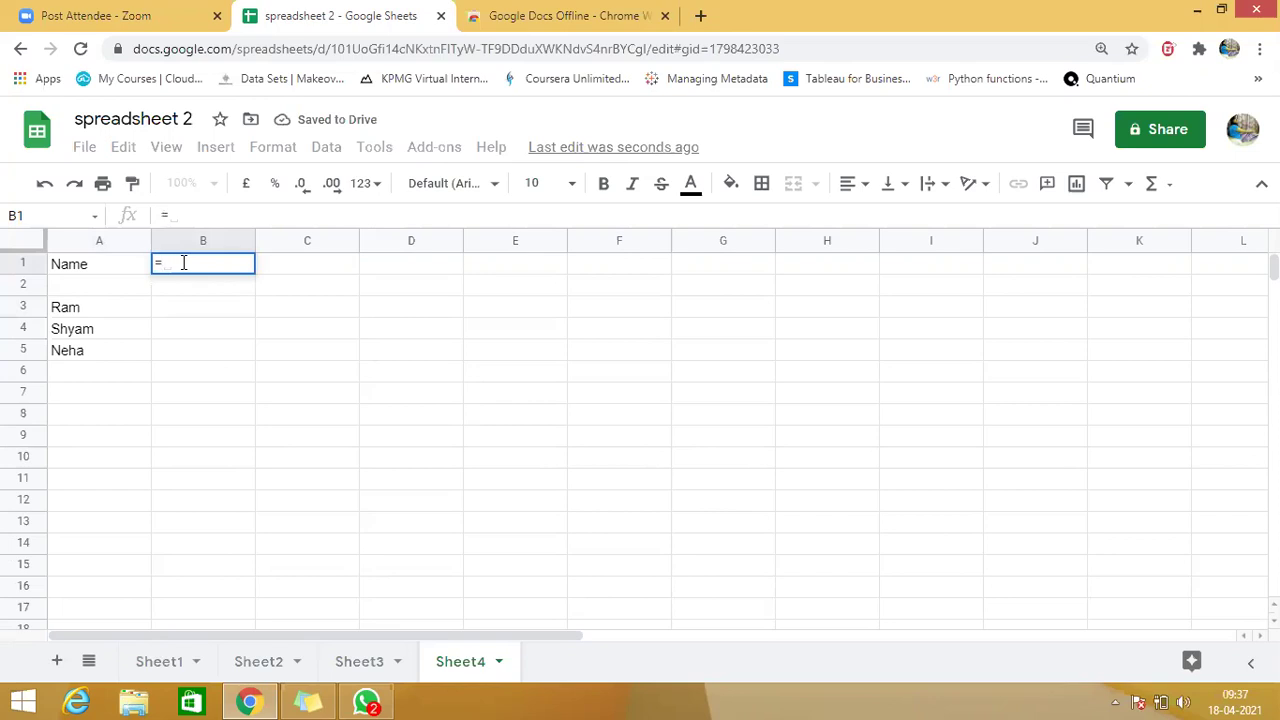
type("google")
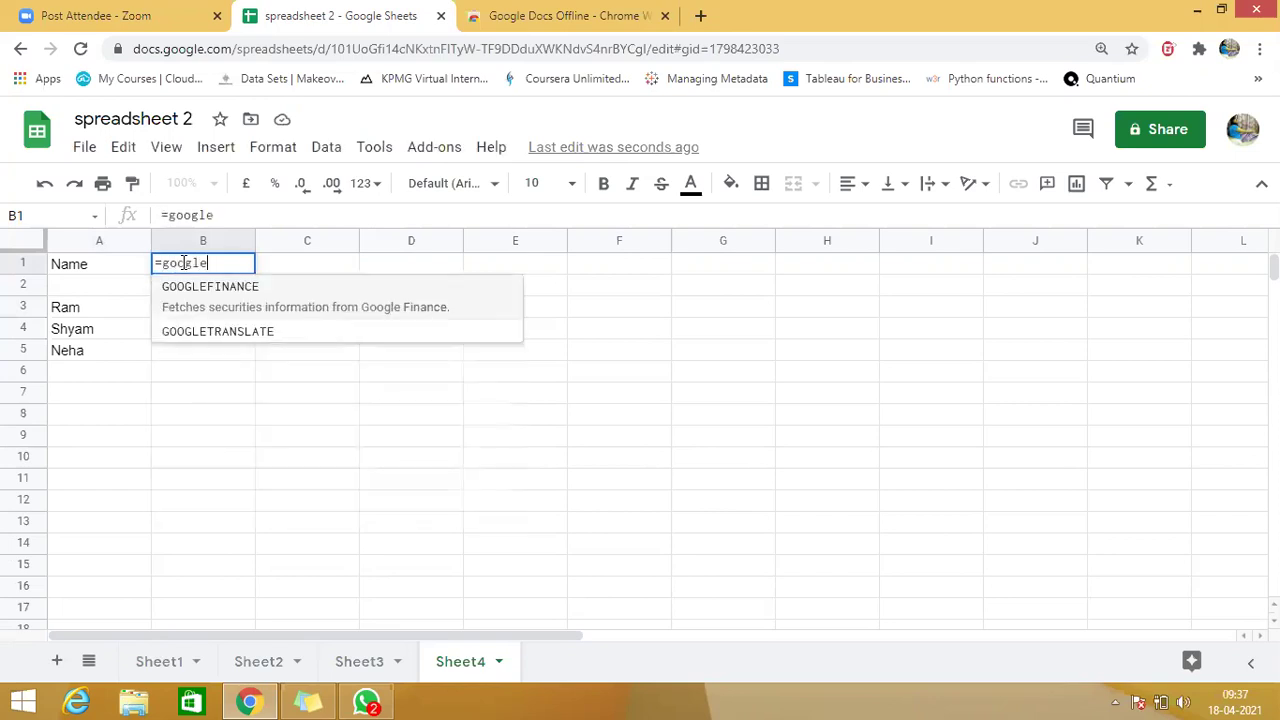
key("Down")
key("Tab")
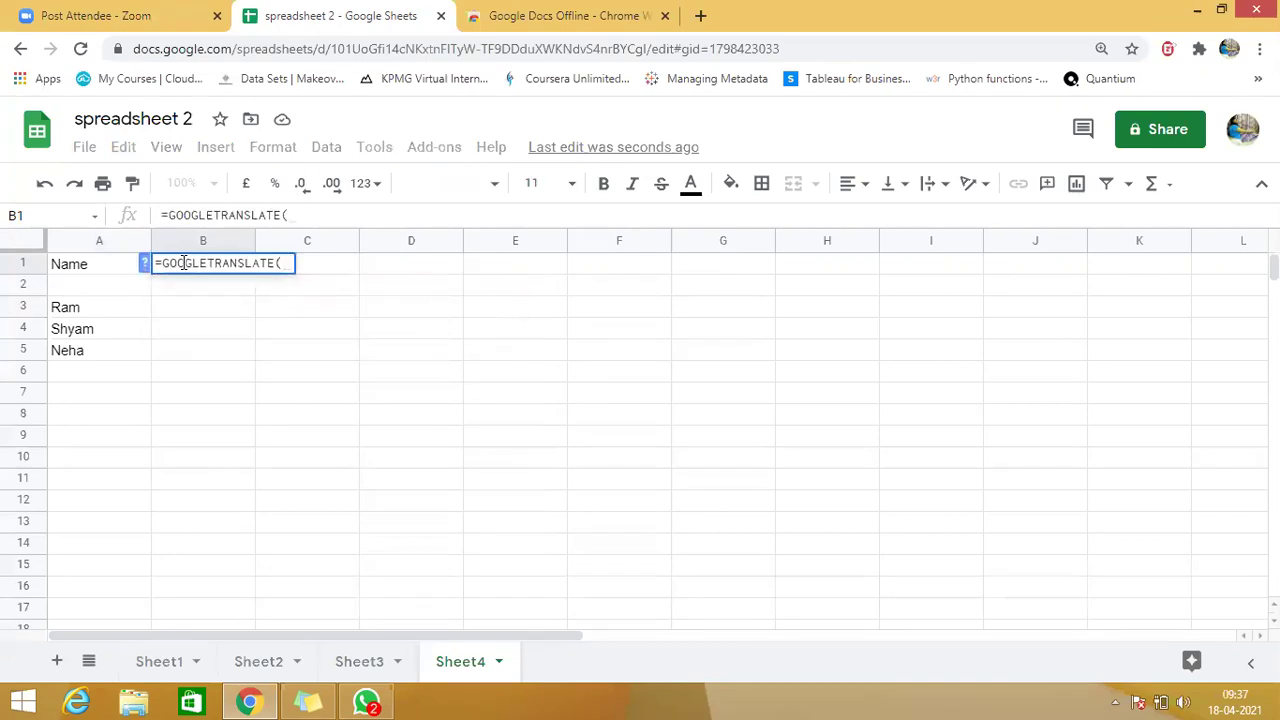
left_click(96, 271)
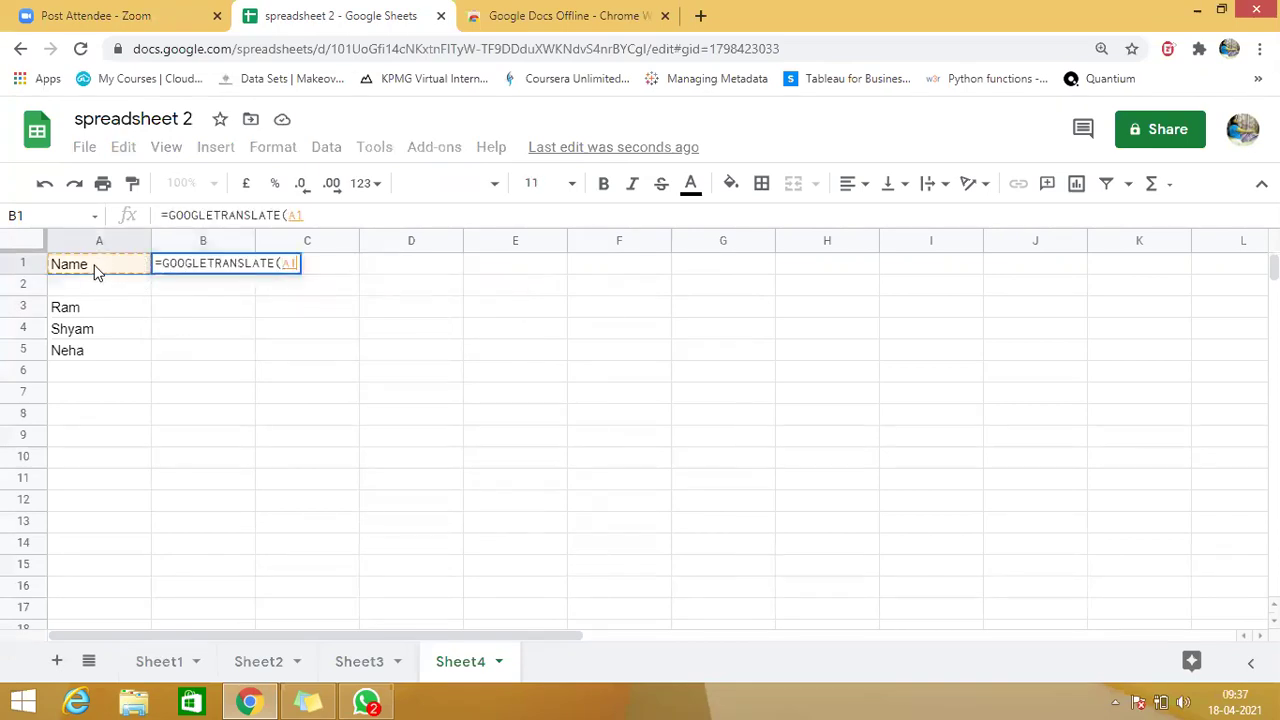
type(",\"\"")
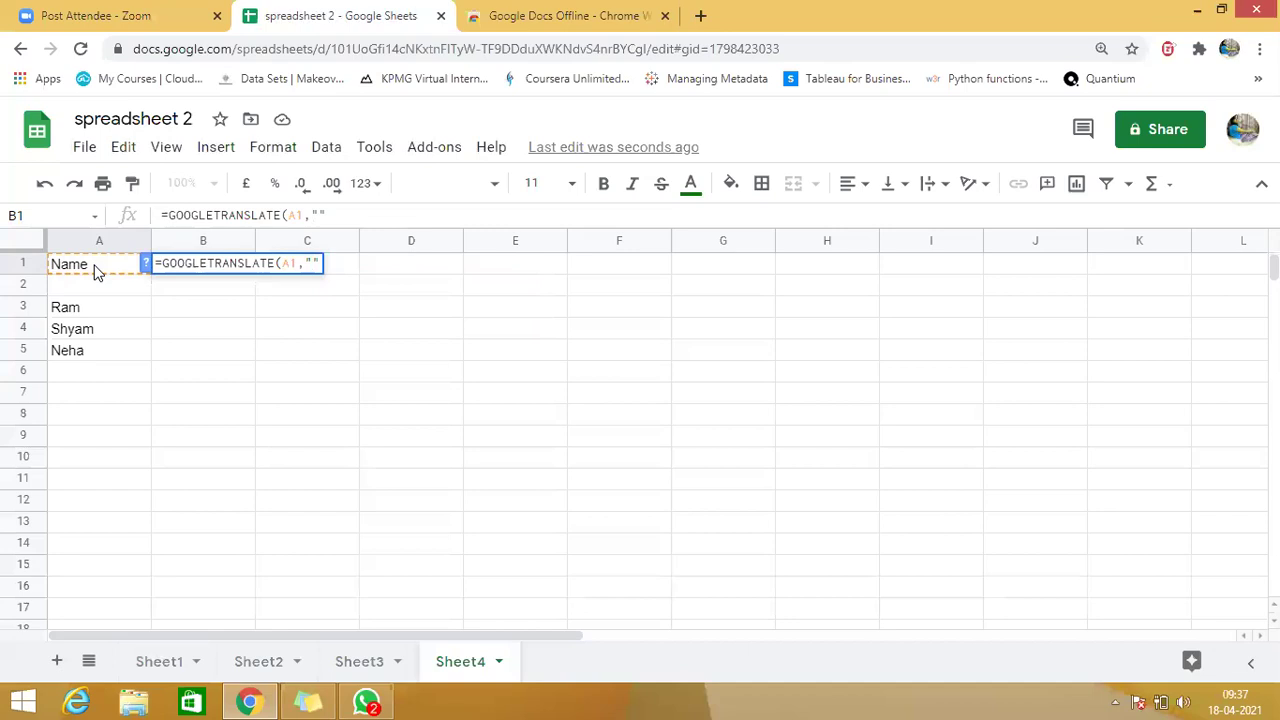
type("en")
type("\",\"")
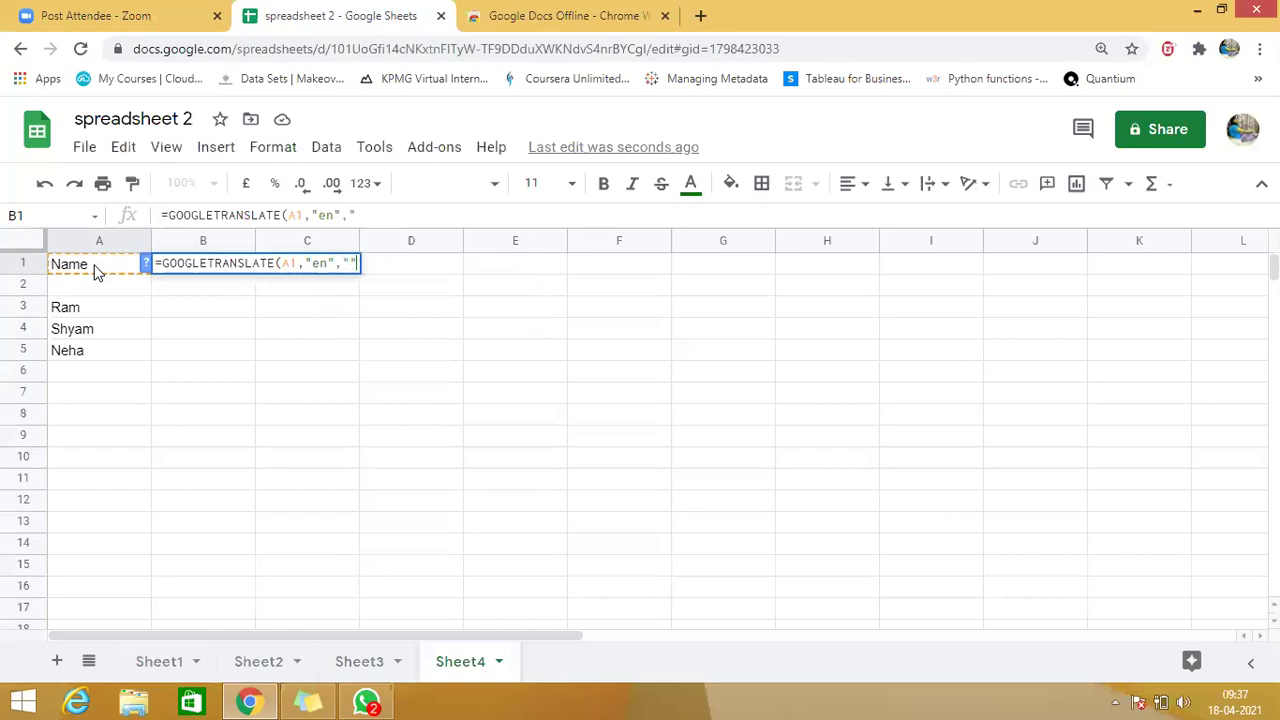
type("hi)")
key("Left")
type("\"")
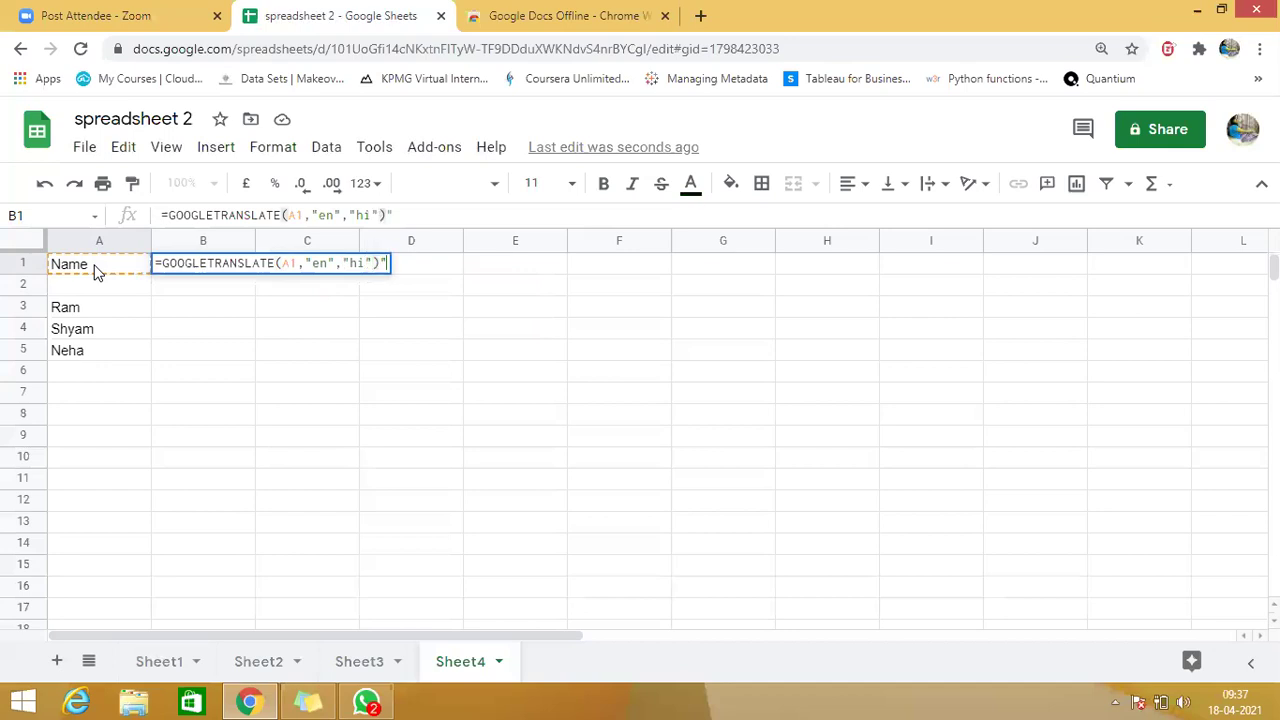
key("Return")
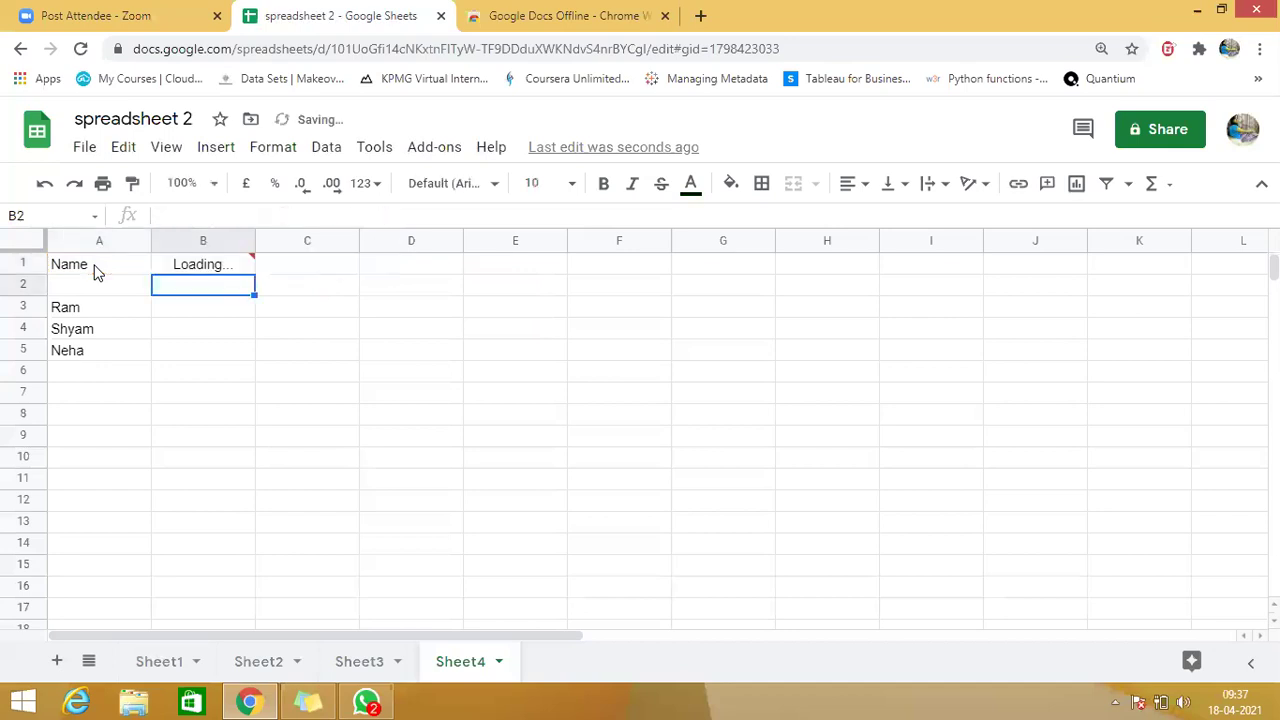
- Fill the translation formula from B1 down to B5 and clear cell B2, whose source cell is empty
left_click(219, 272)
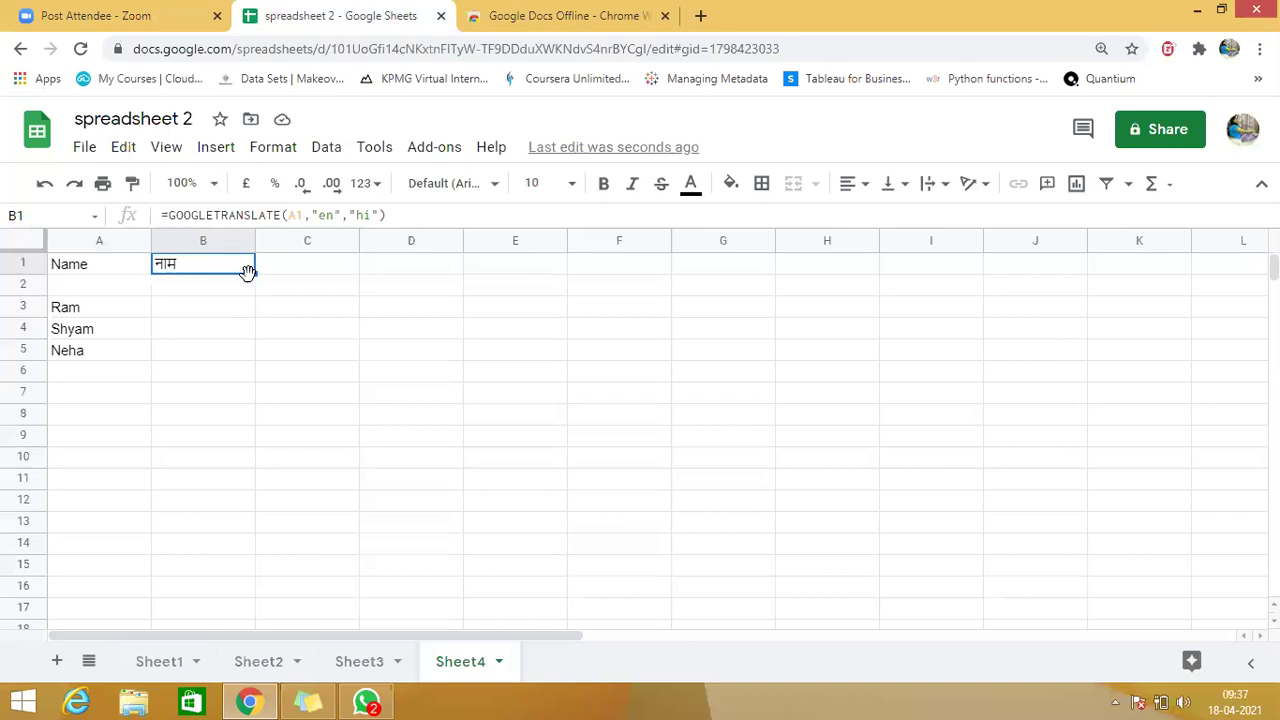
left_click_drag(243, 303, 238, 360)
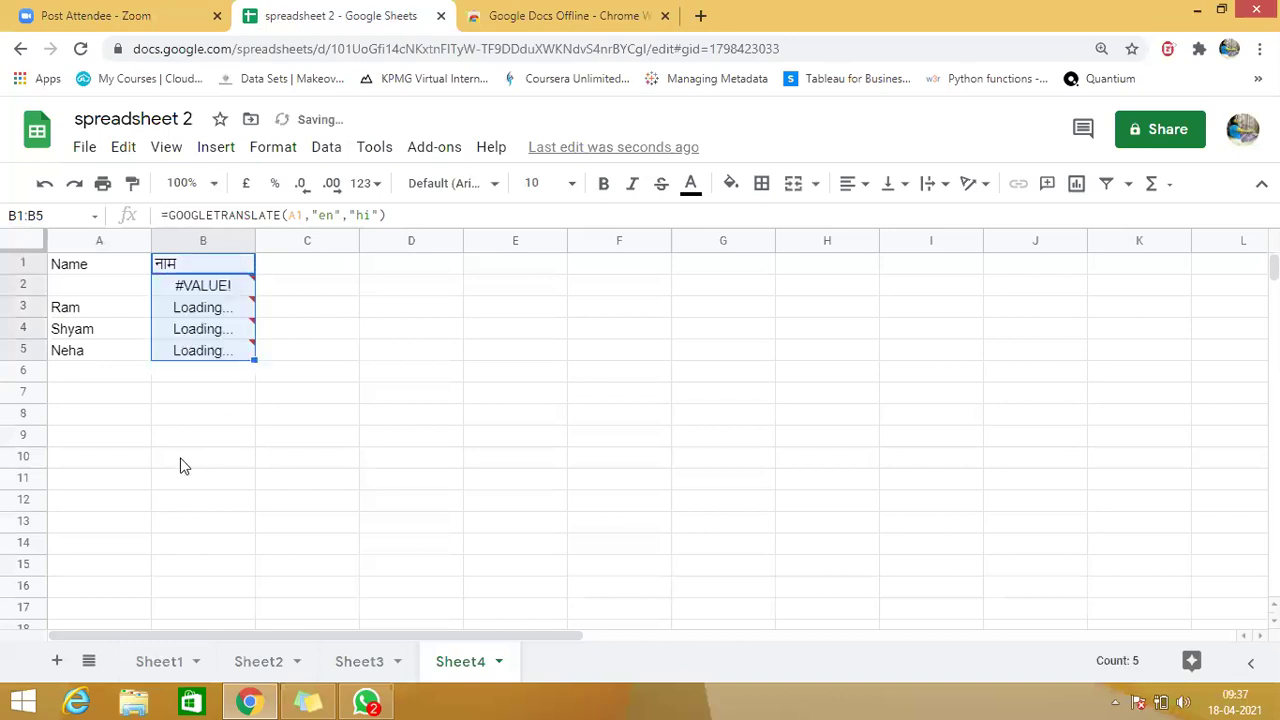
left_click(220, 287)
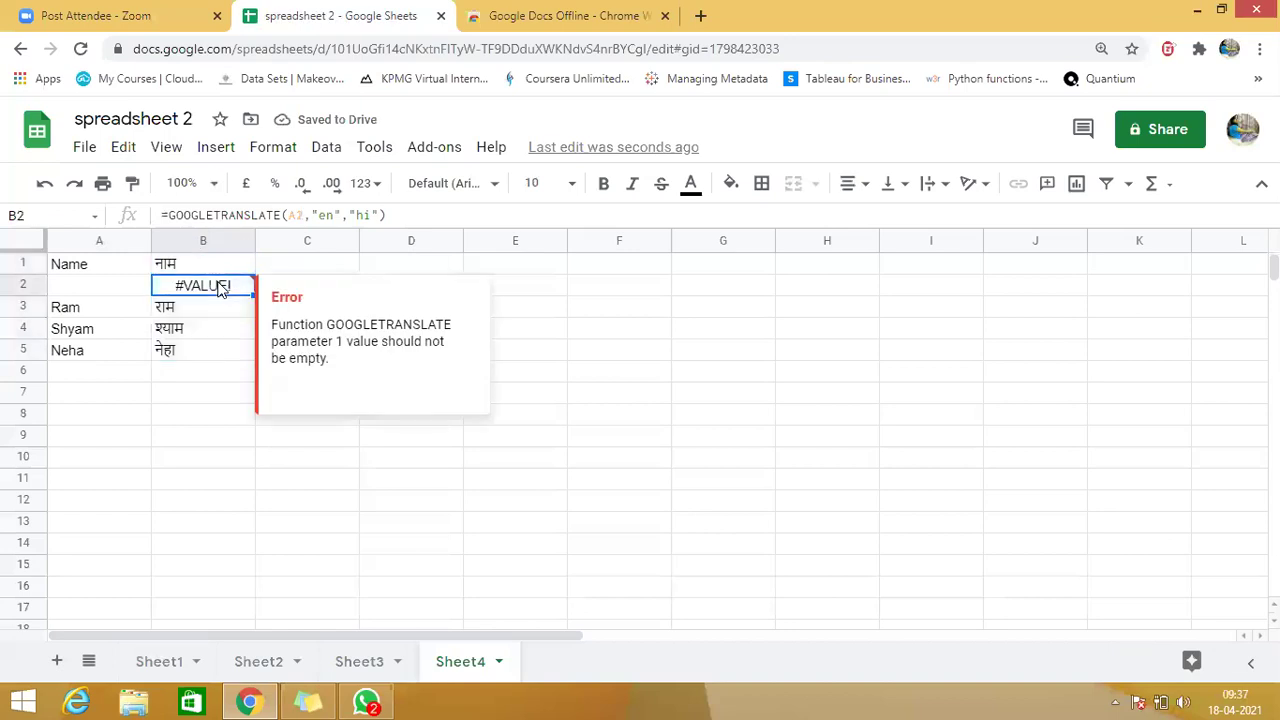
key("Delete")
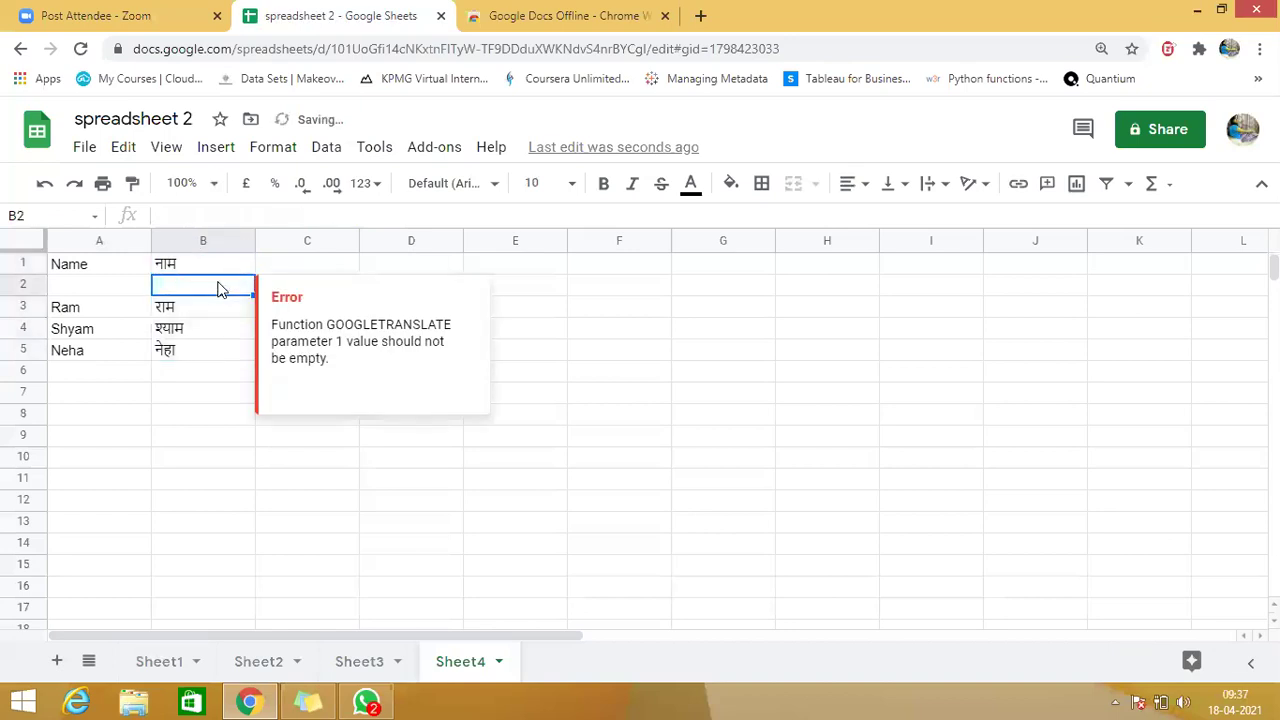
left_click(135, 540)
left_click(121, 312)
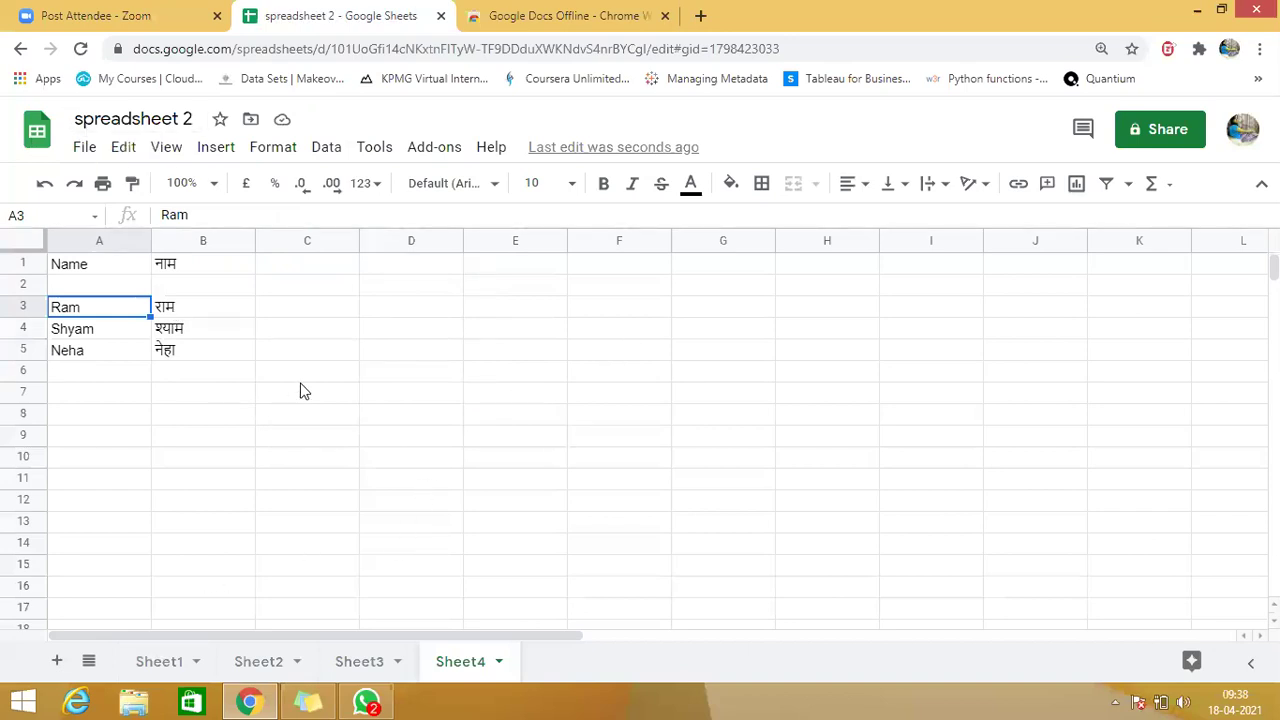
right_click(297, 357)
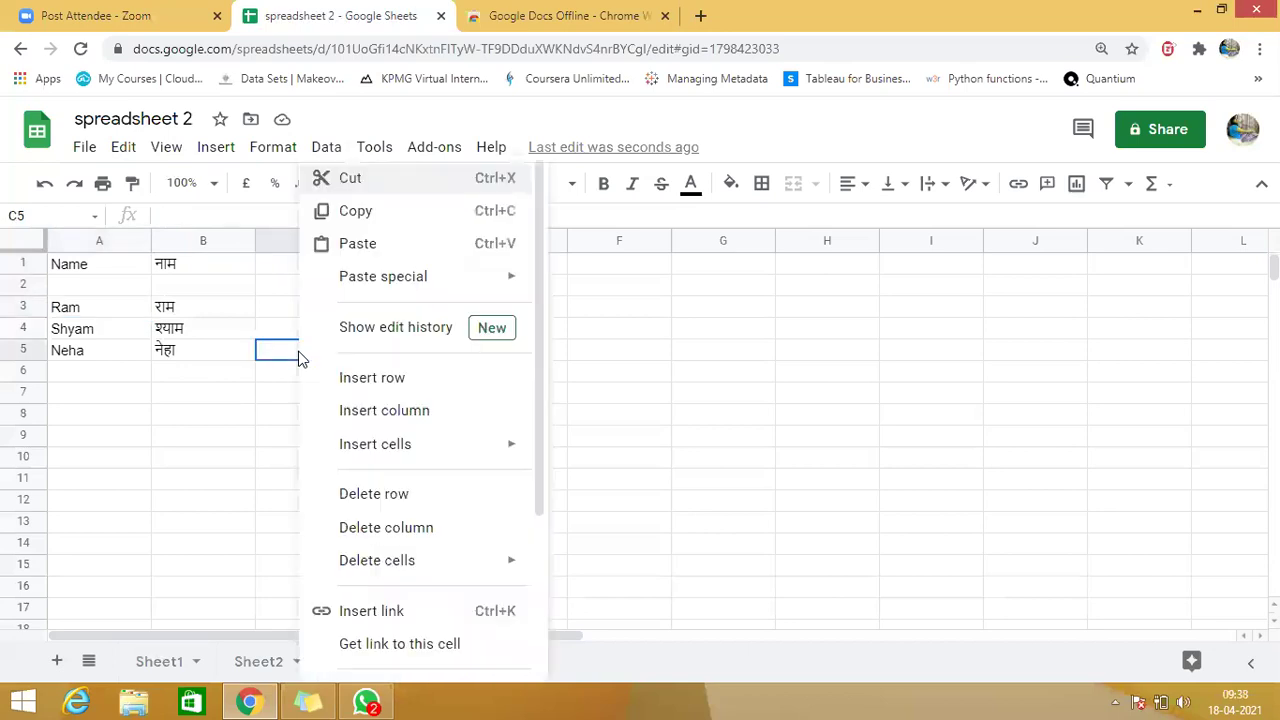
left_click(251, 480)
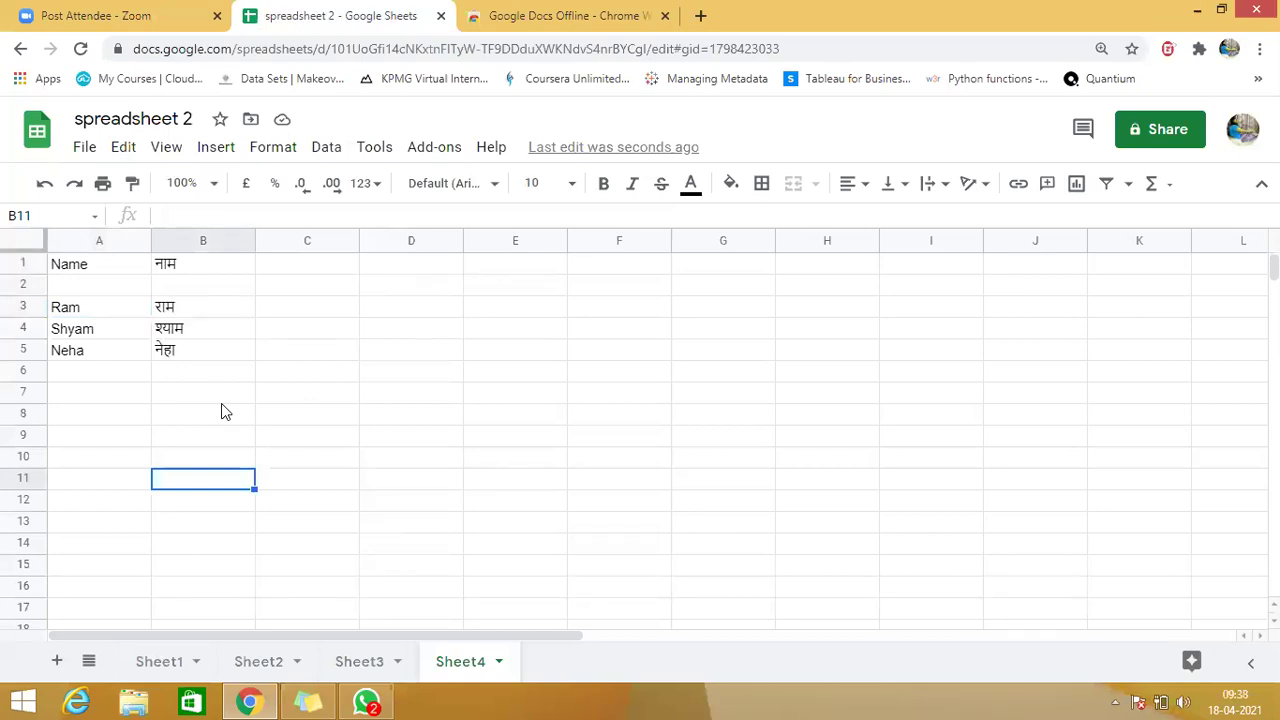
- Enter the text "alt+v+z" in cell A7 as a shortcut note
double_click(84, 396)
type("alt")
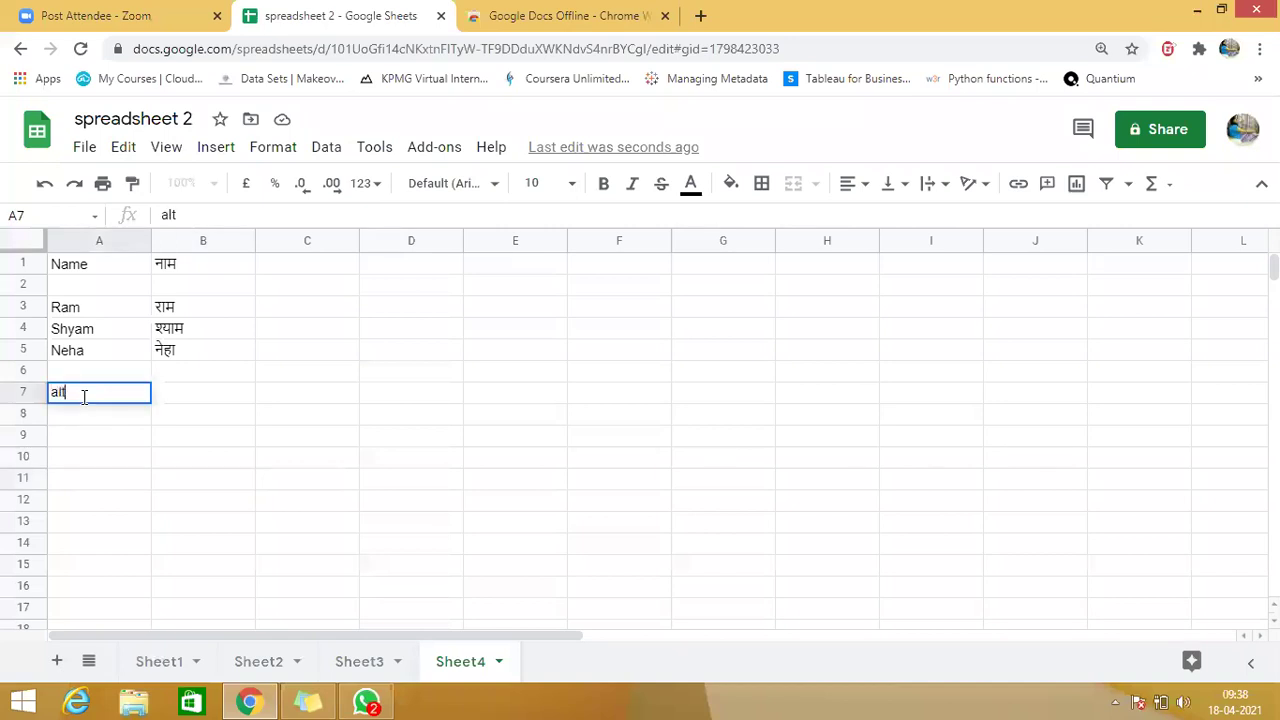
type("+v+z")
- Set the zoom of the spreadsheet view to 200%
key("alt+v")
key("z")
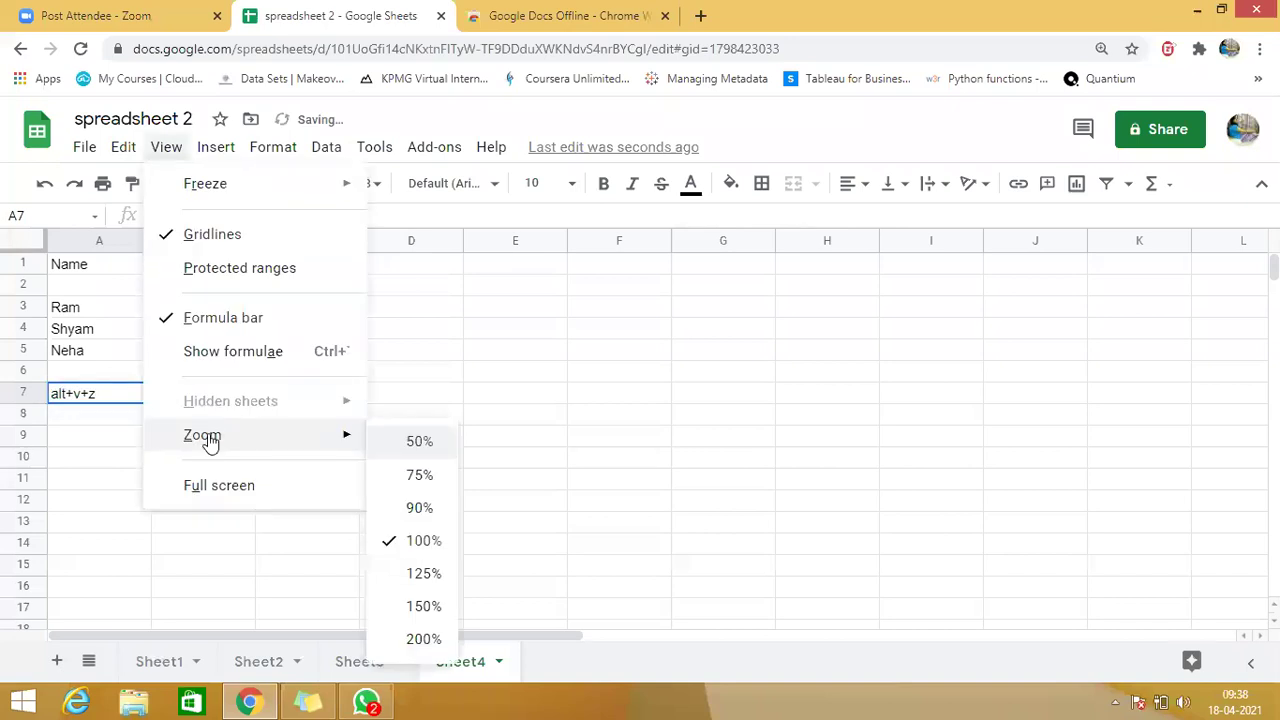
left_click(403, 639)
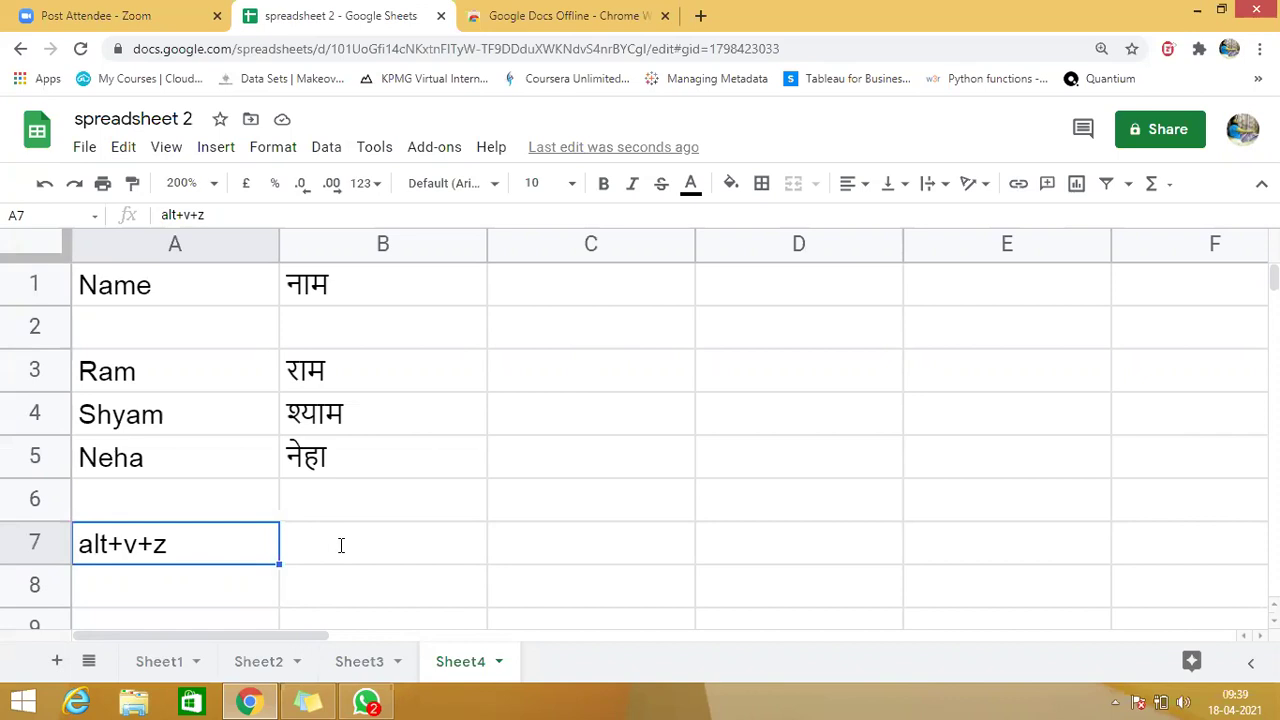
key("Down")
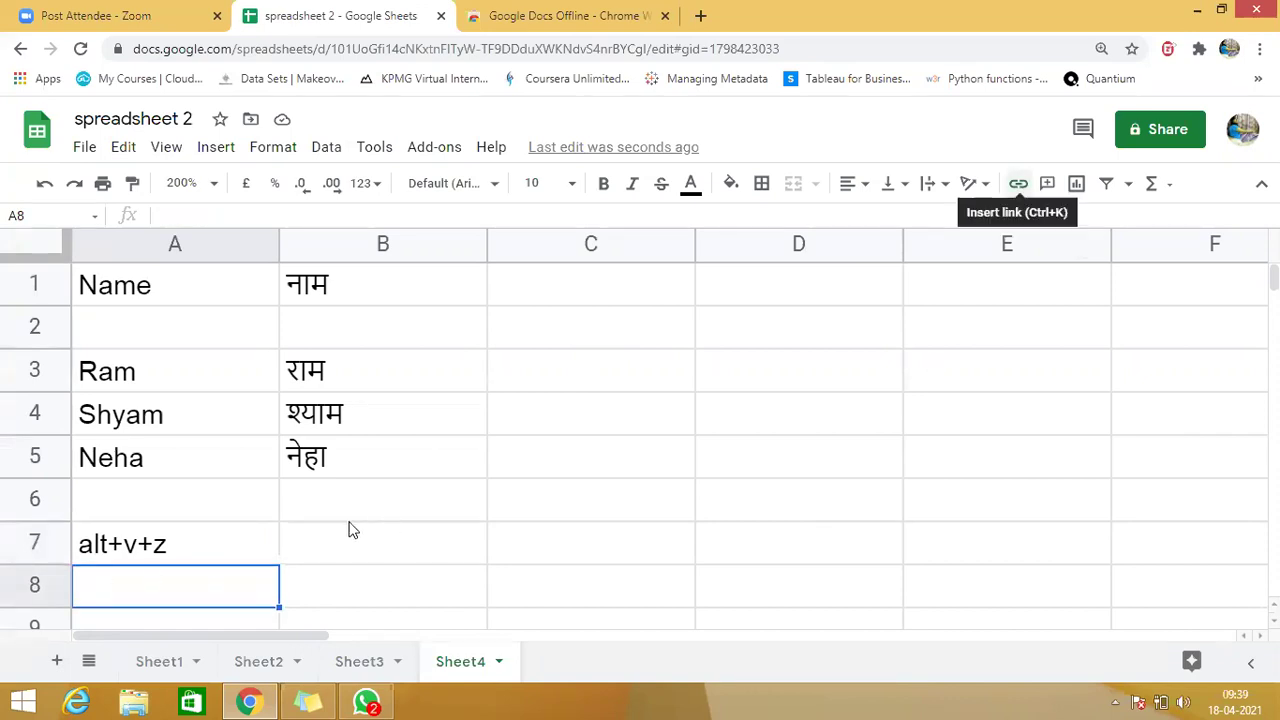
key("ctrl+k")
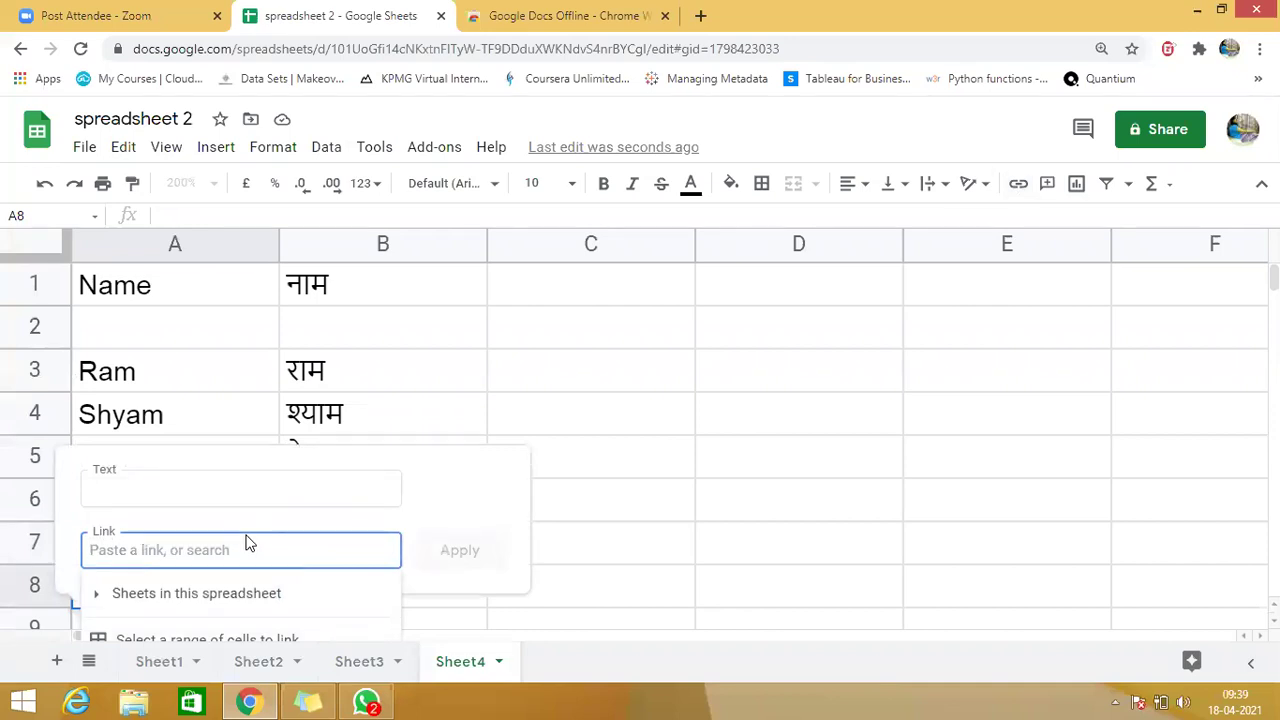
left_click_drag(1274, 278, 1274, 284)
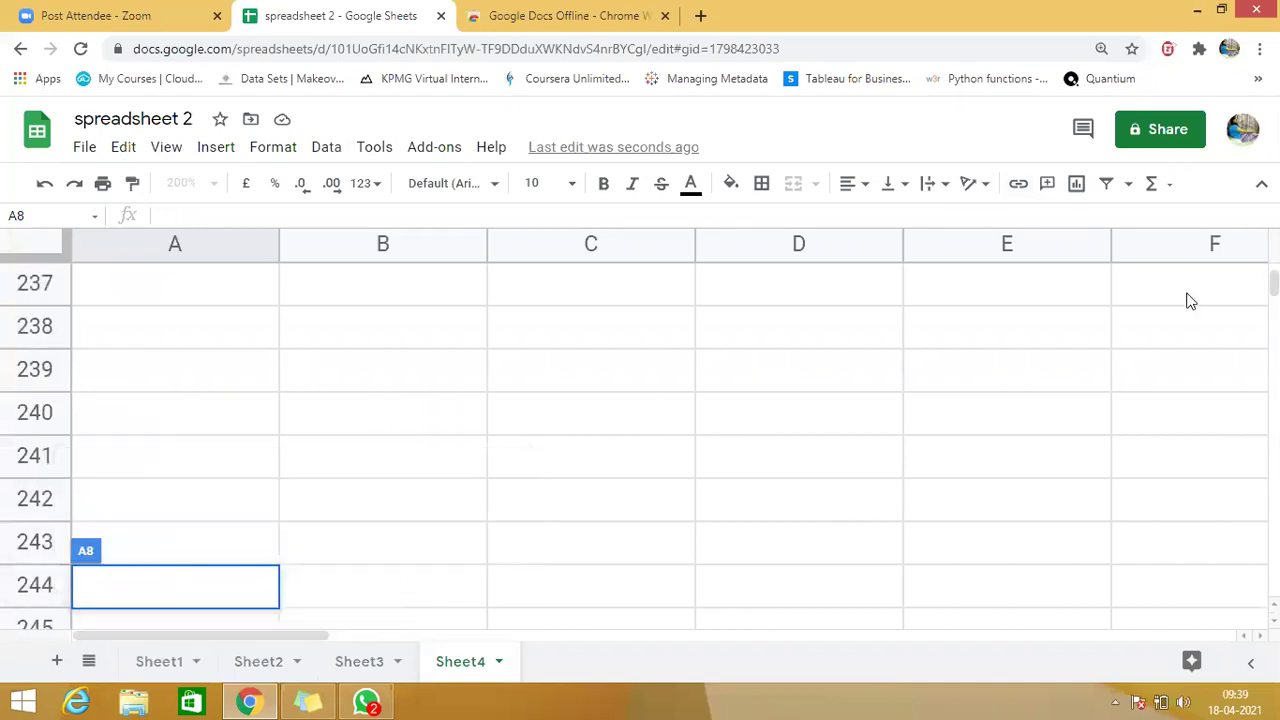
scroll(1187, 294, "up", 8)
scroll(626, 390, "up", 20)
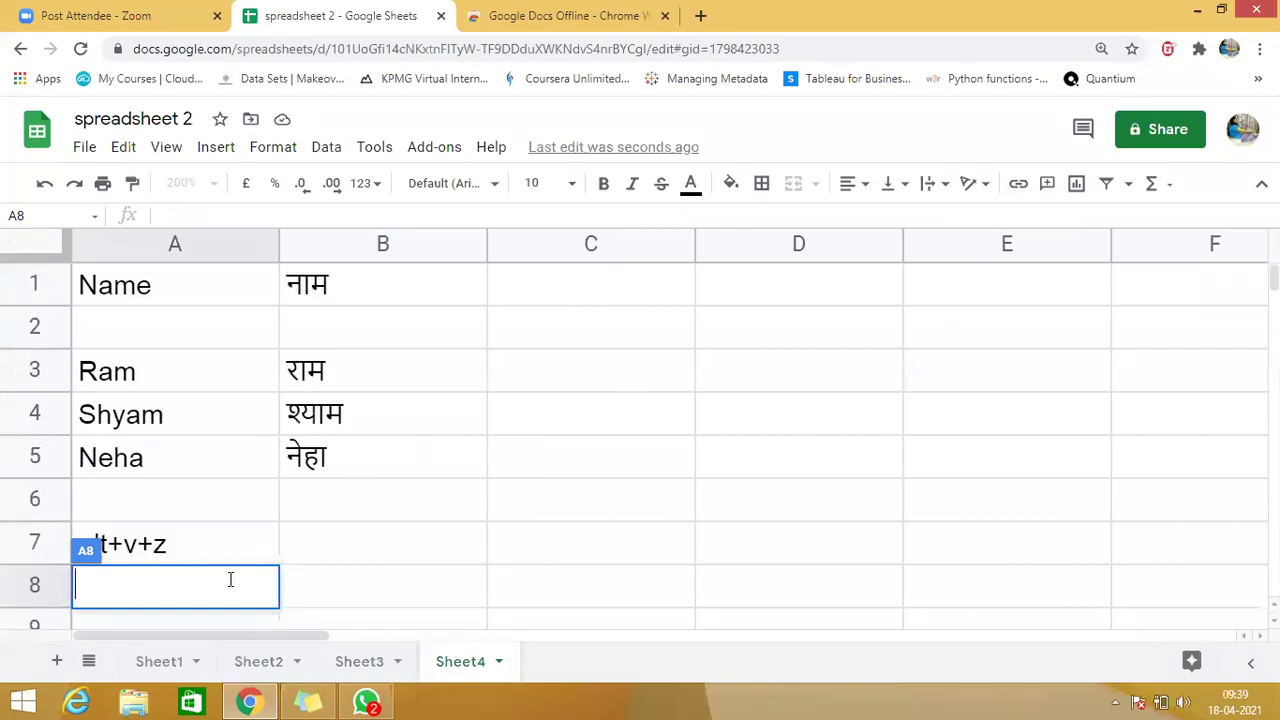
left_click(1018, 184)
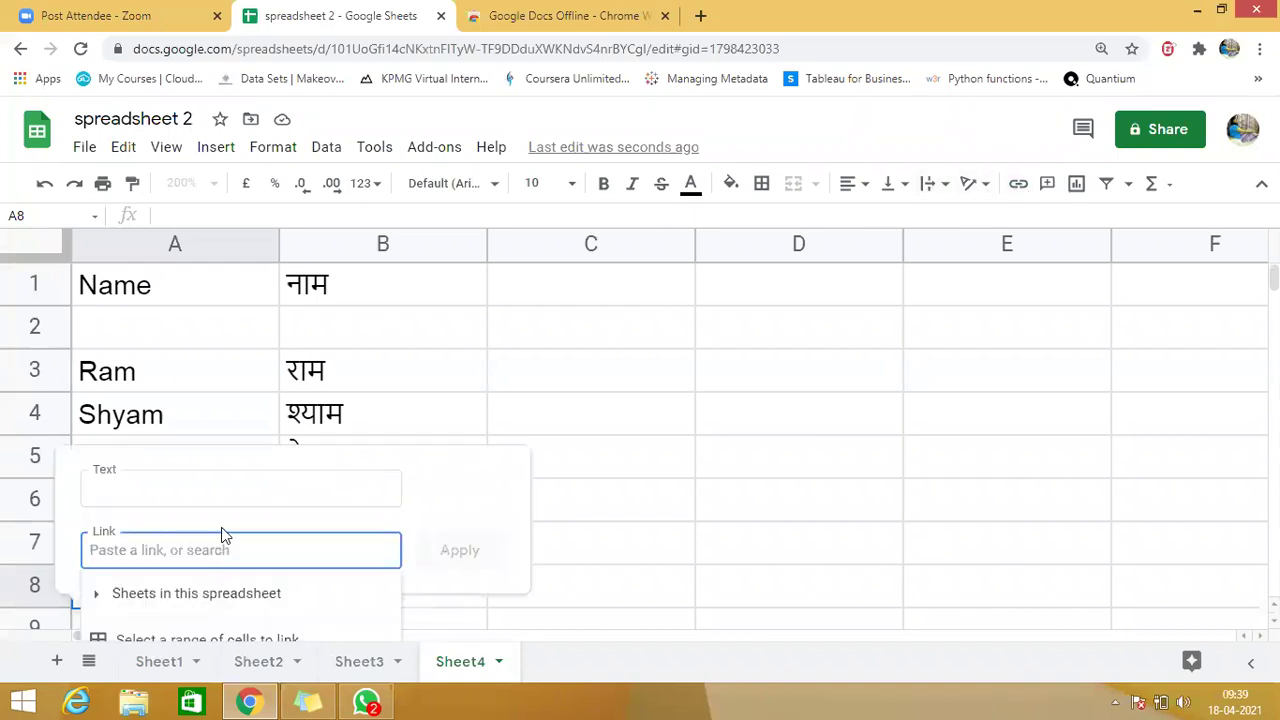
type("www.google.com")
key("Return")
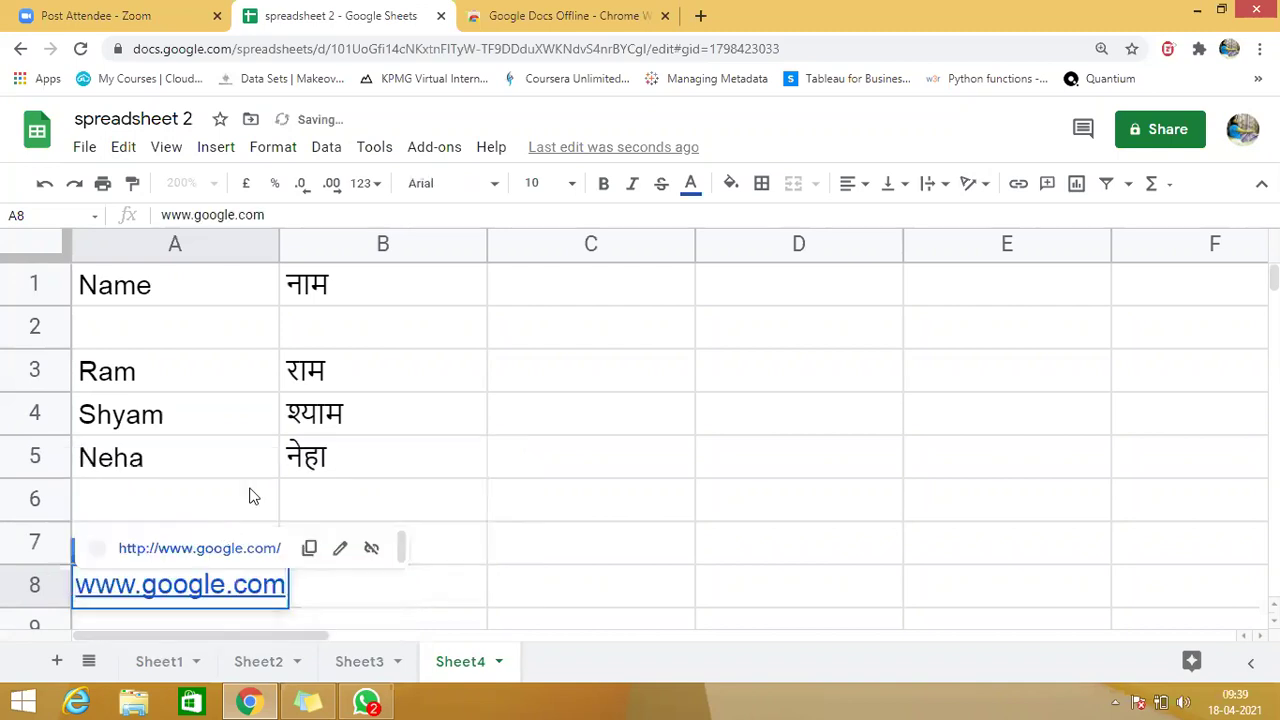
left_click(362, 585)
- Open the web page linked in A8 to test it and return to the spreadsheet
mouse_move(224, 590)
left_click(223, 543)
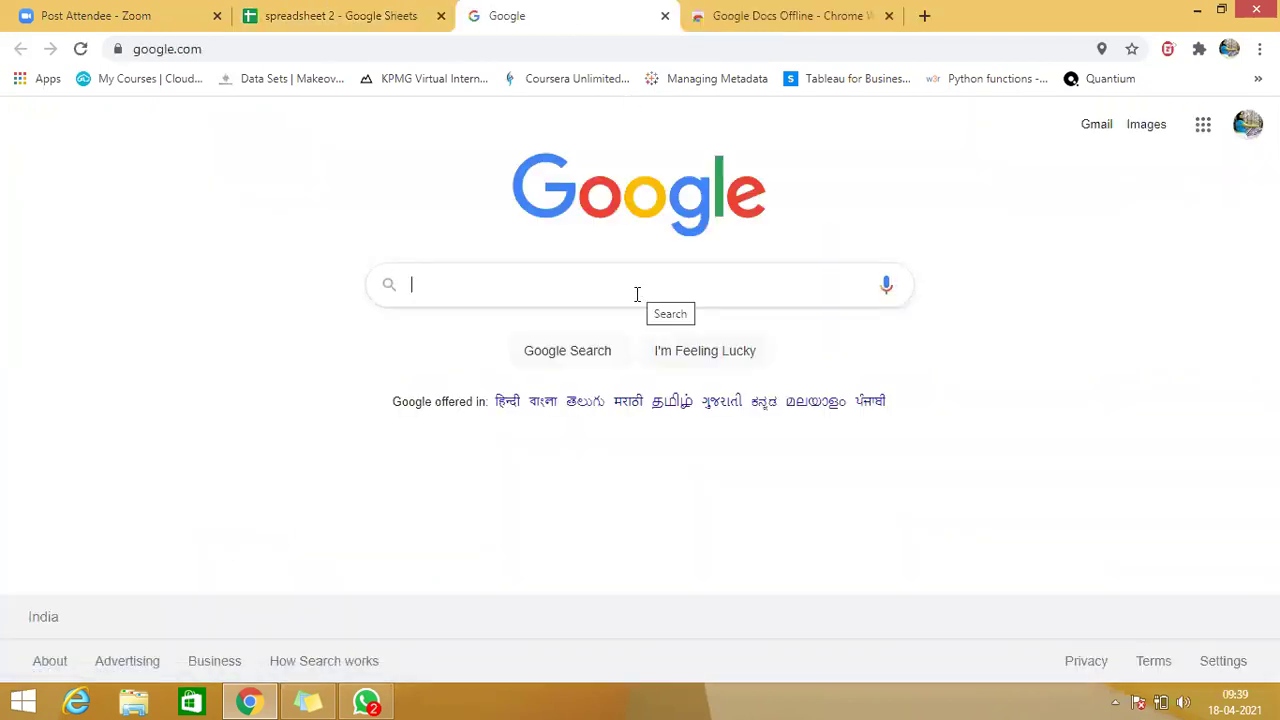
left_click(374, 9)
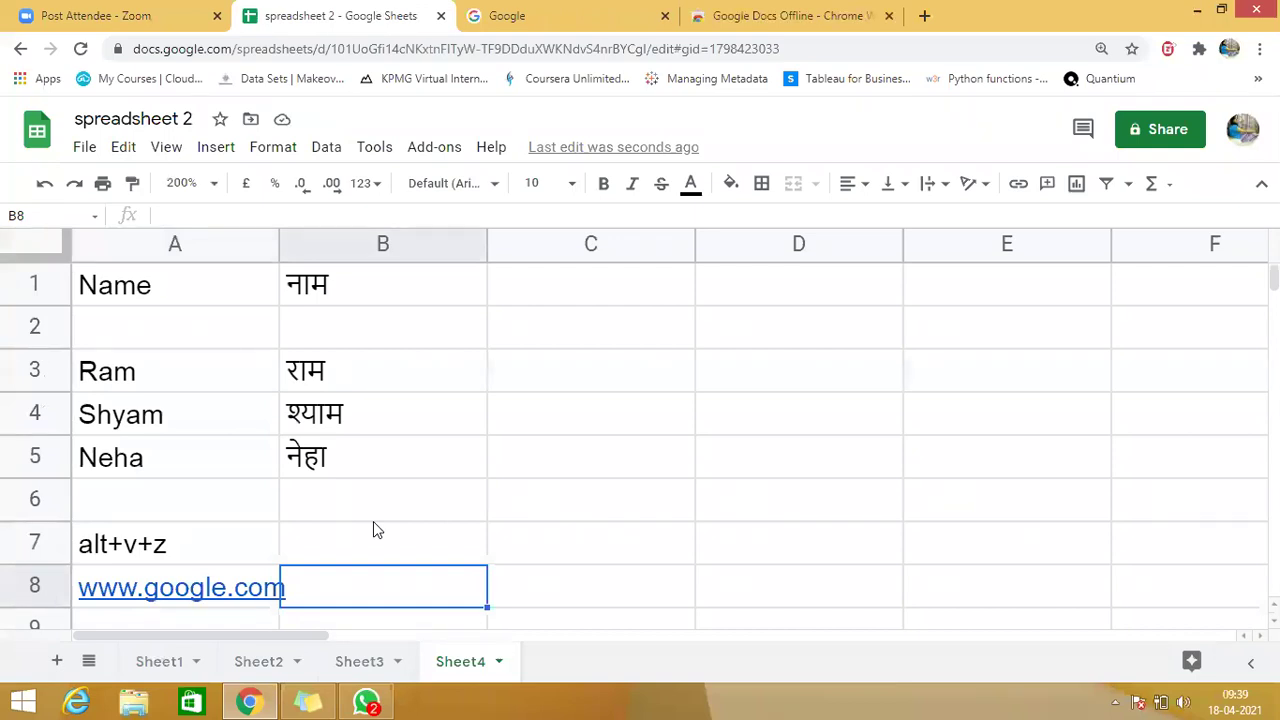
- Protect the whole of Sheet4 without excepted cells and open the choices for who can edit it
left_click(331, 155)
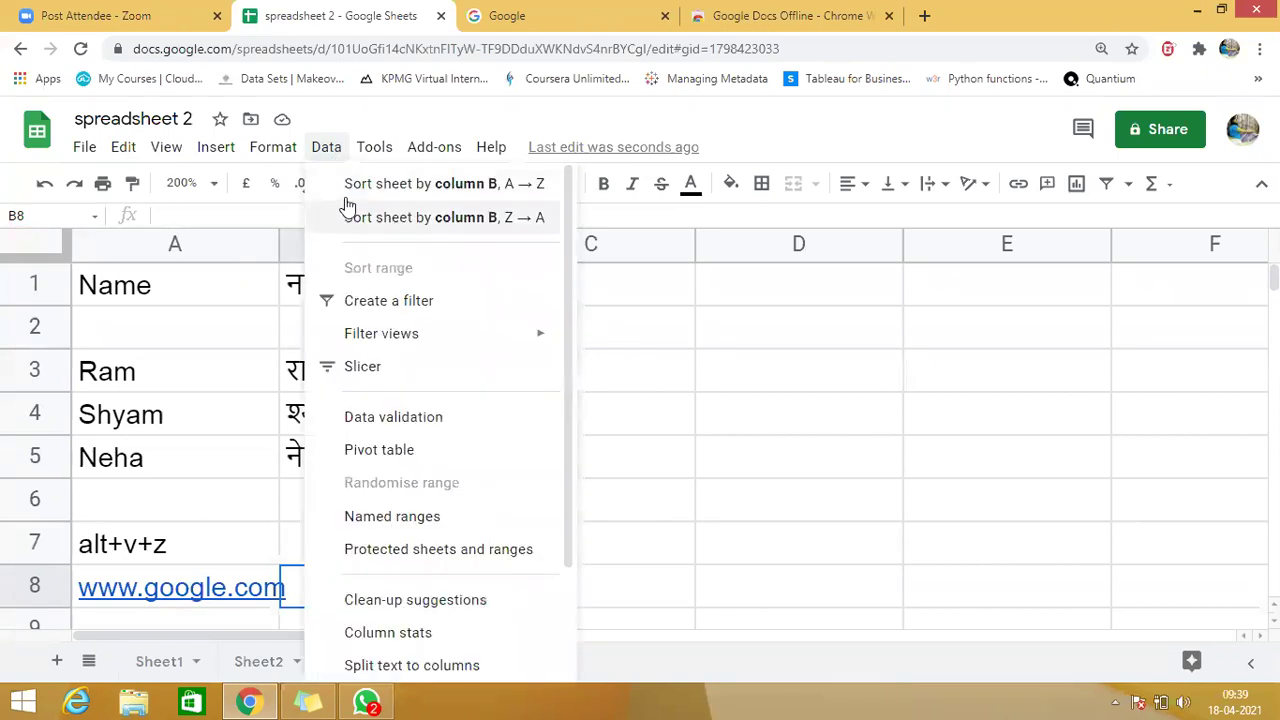
scroll(452, 510, "down", 1)
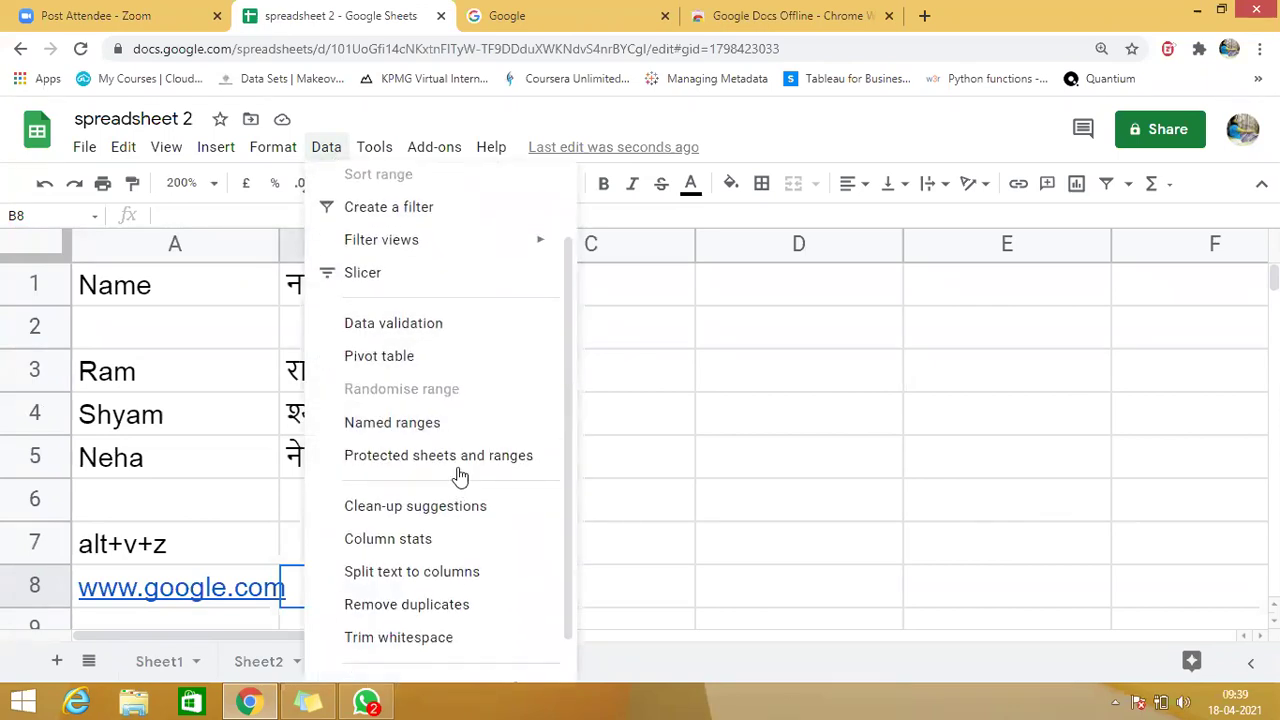
left_click(470, 462)
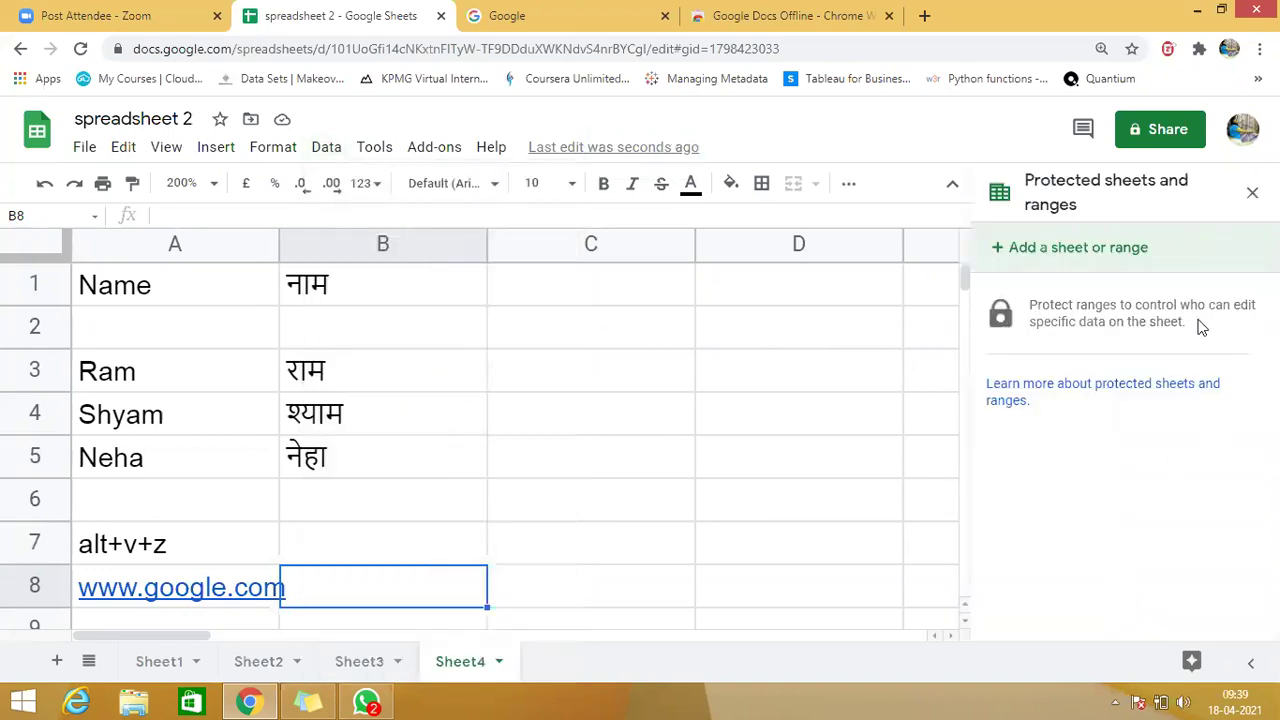
left_click(1045, 249)
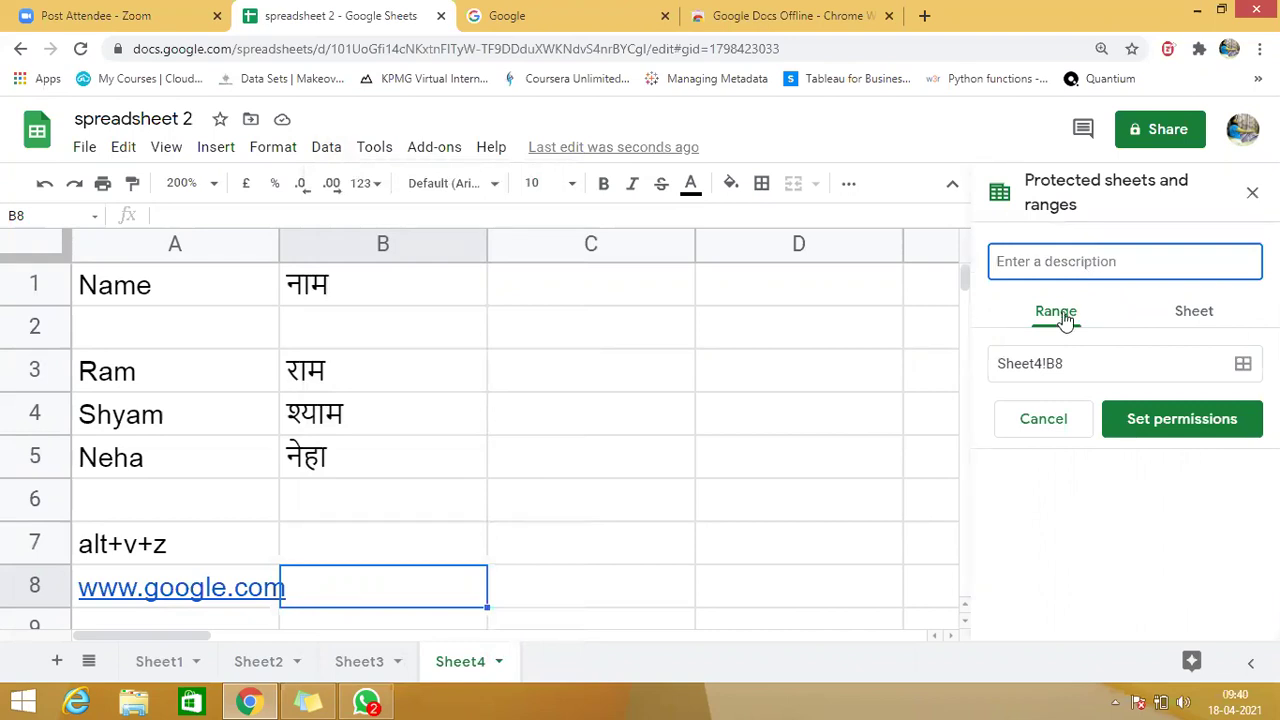
left_click(1194, 311)
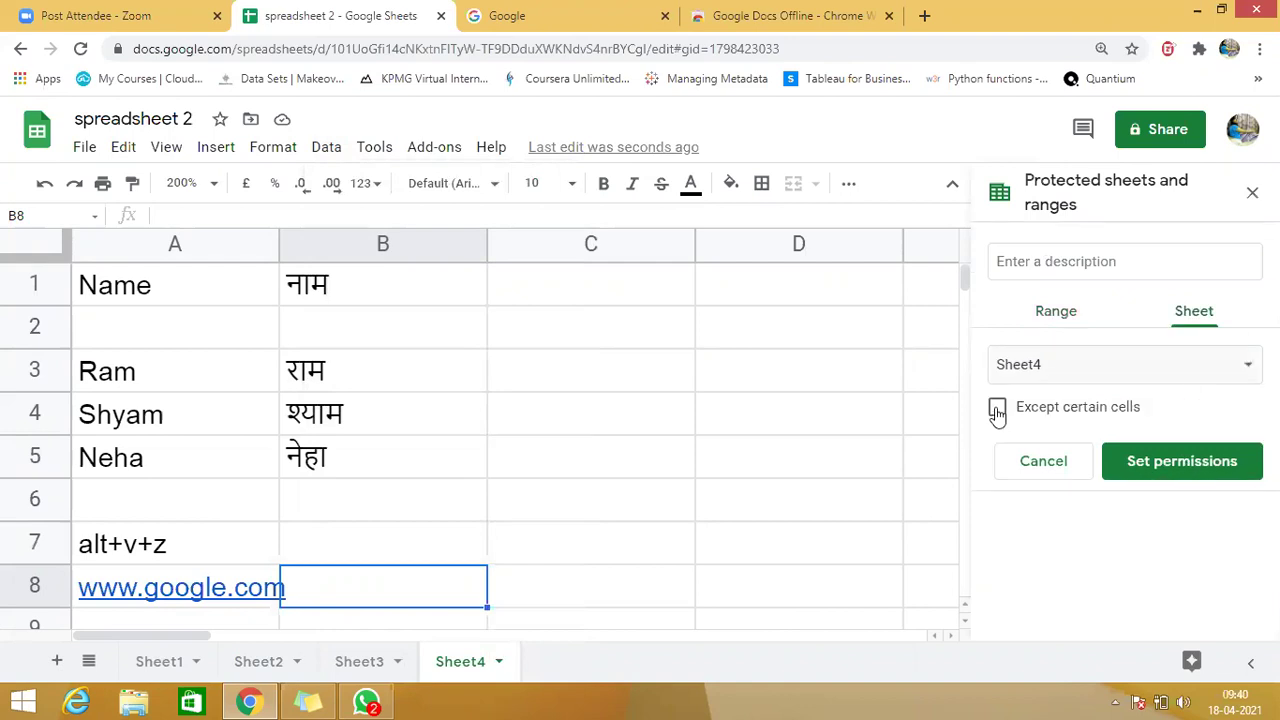
left_click(1183, 456)
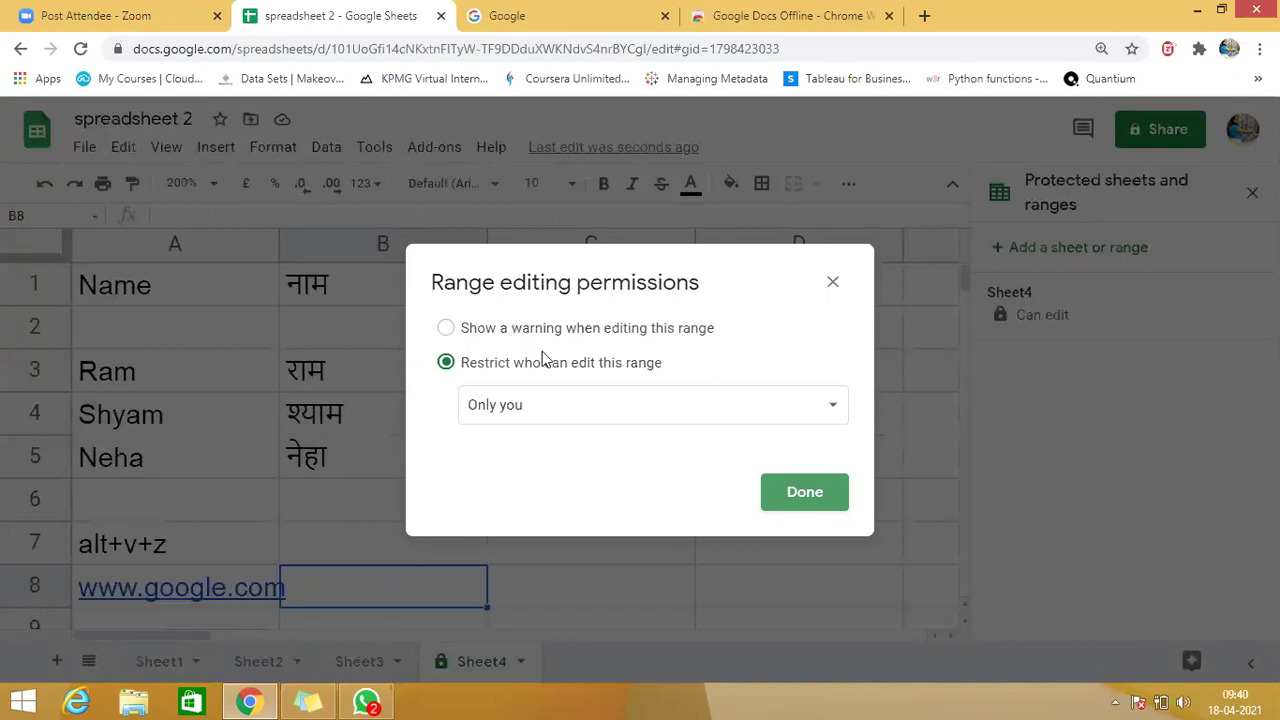
left_click(580, 402)
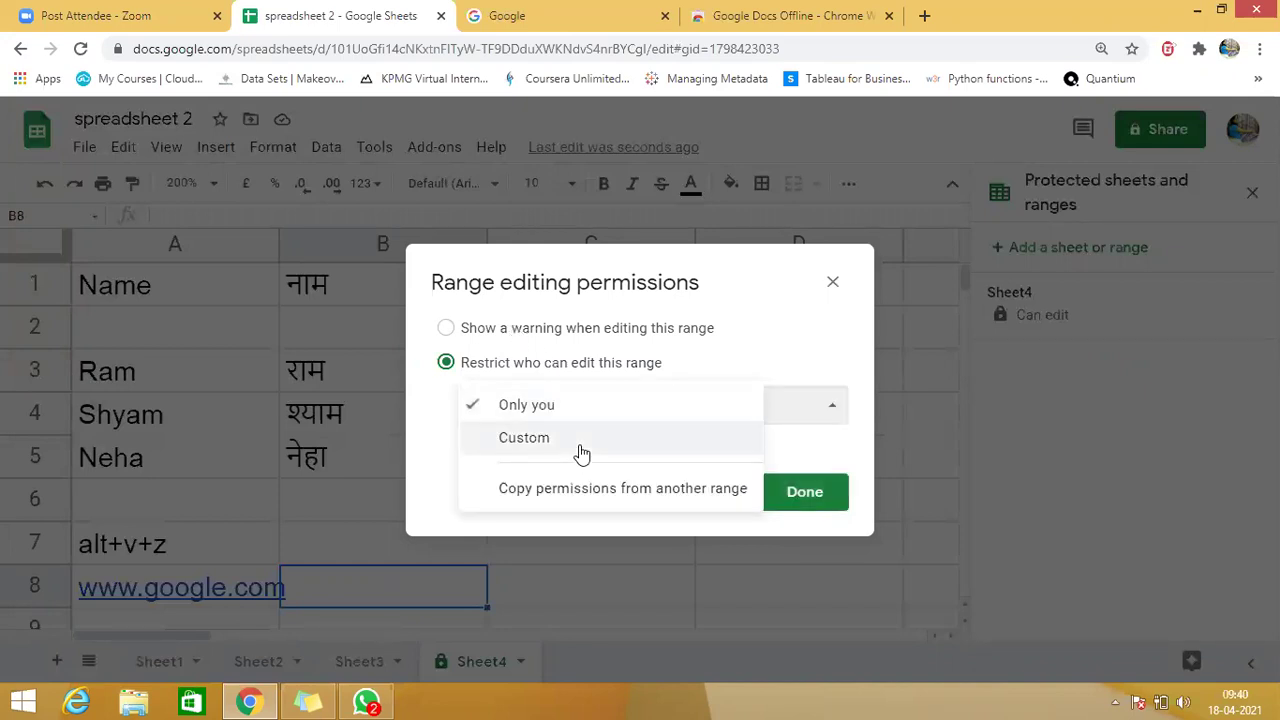